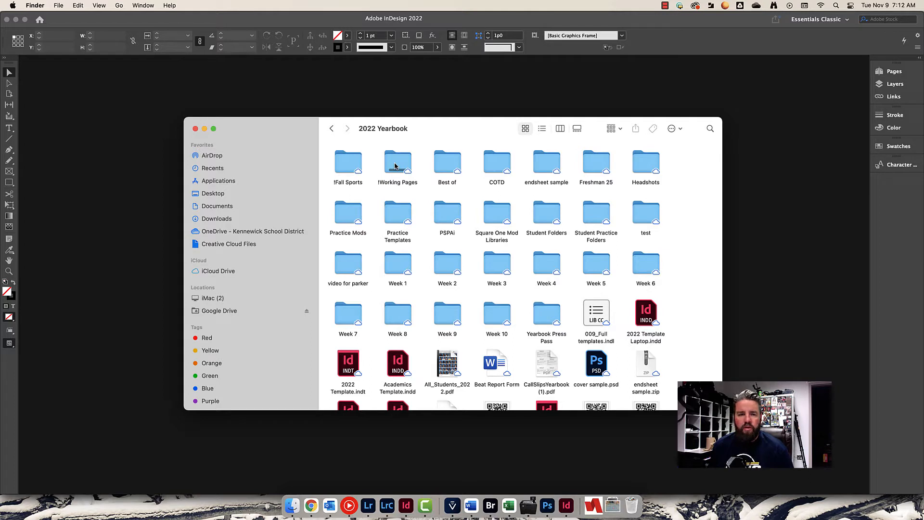
Step: Open the 010-011 folder inside the !Working Pages folder
{"action": "left_click", "coordinate": [395, 166]}
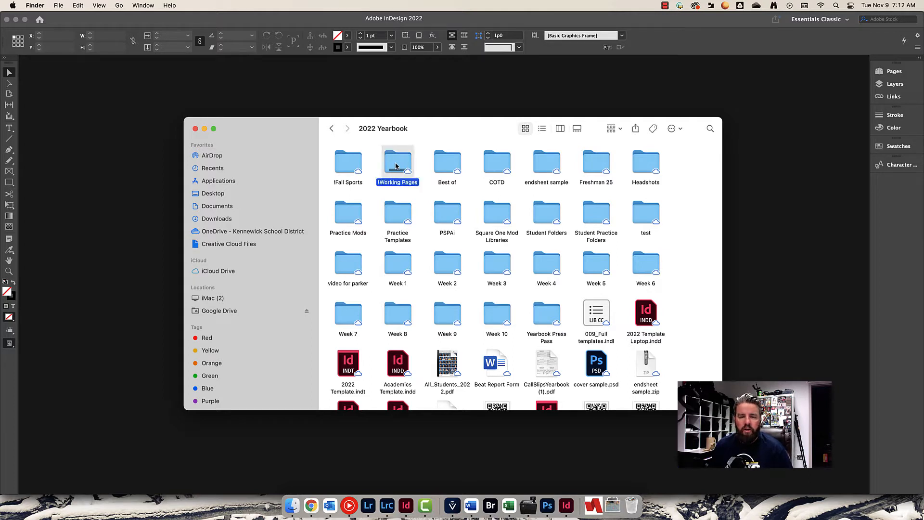
{"action": "double_click", "coordinate": [395, 166]}
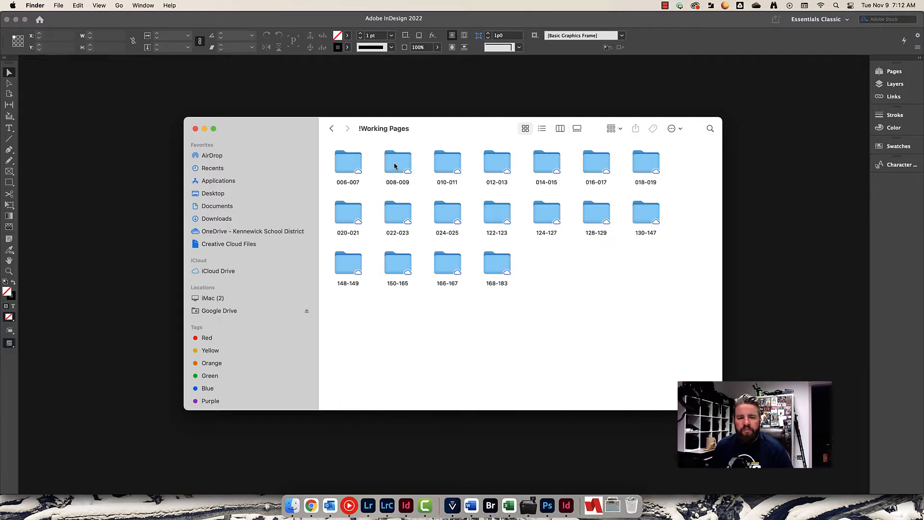
{"action": "double_click", "coordinate": [447, 166]}
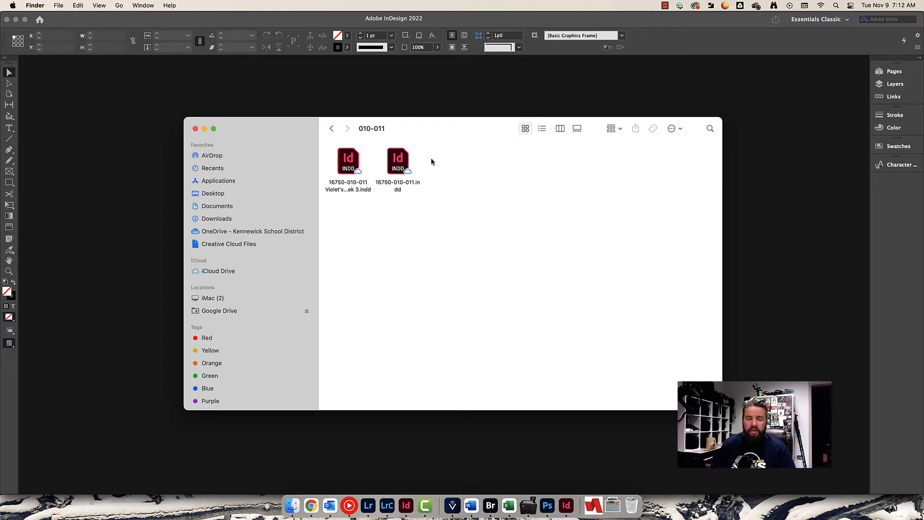
{"action": "left_click", "coordinate": [398, 160]}
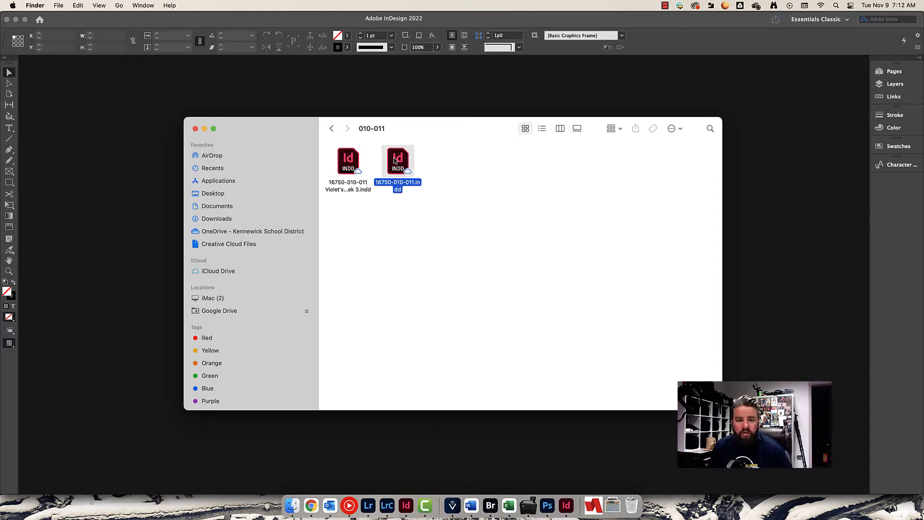
{"action": "left_click", "coordinate": [345, 166]}
{"action": "left_click", "coordinate": [457, 173]}
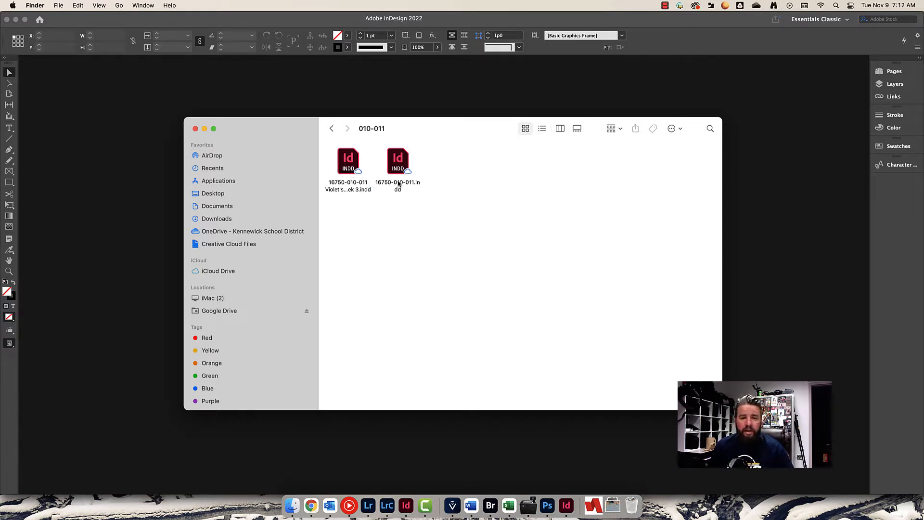
{"action": "left_click", "coordinate": [353, 169]}
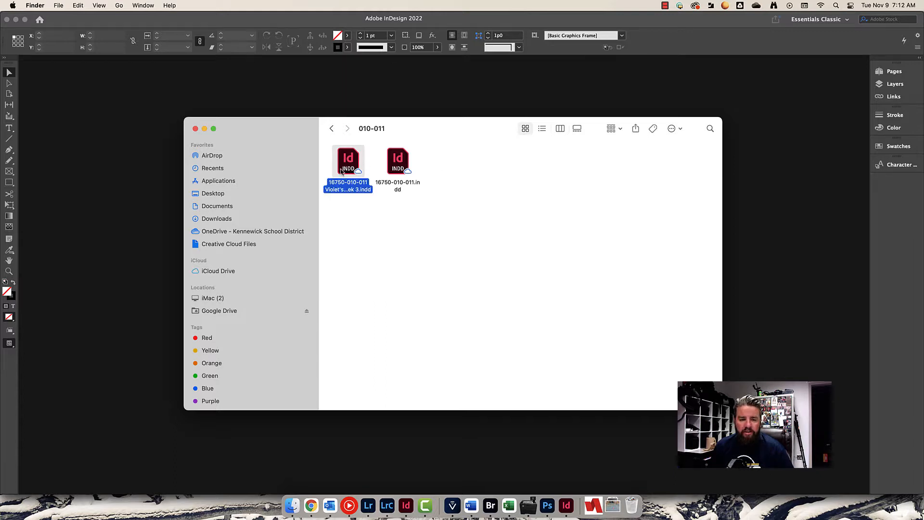
{"action": "left_click", "coordinate": [399, 162]}
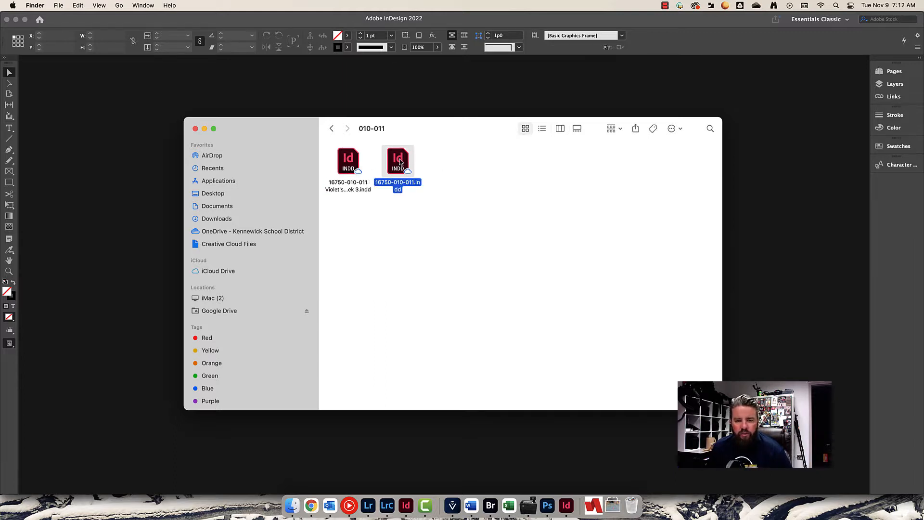
Step: Create a new folder named "backup files" inside the 010-011 folder
{"action": "right_click", "coordinate": [458, 169]}
{"action": "left_click", "coordinate": [444, 172]}
{"action": "right_click", "coordinate": [456, 169]}
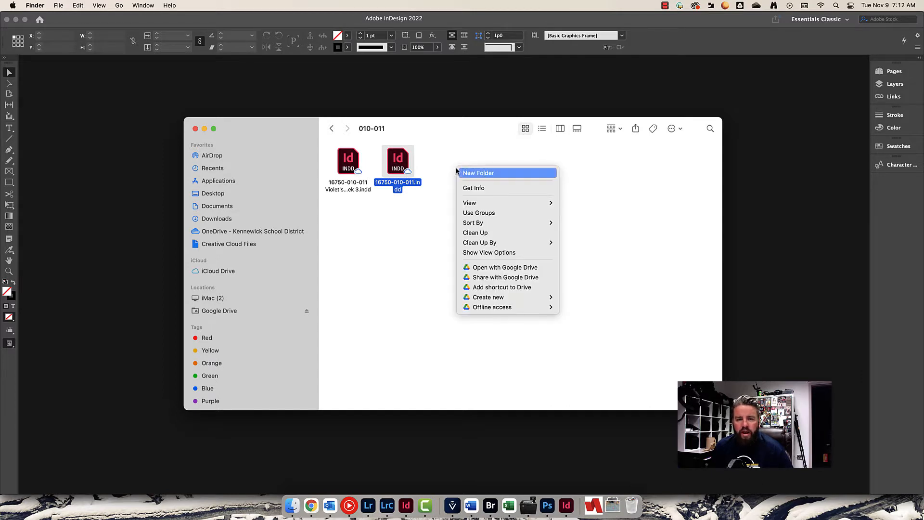
{"action": "left_click", "coordinate": [492, 173]}
{"action": "type", "text": "ba"}
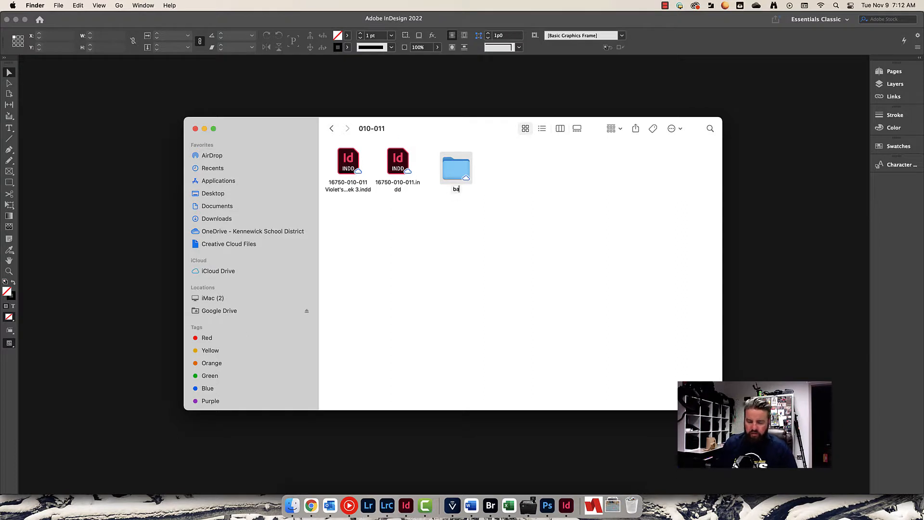
{"action": "type", "text": "ckup files"}
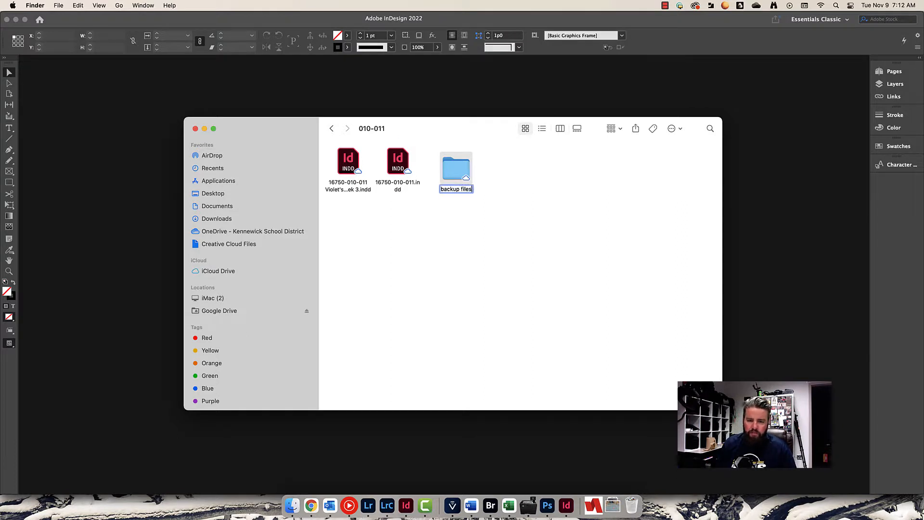
{"action": "key", "text": "Return"}
Step: Move 16750-010-011.indd into the backup files folder and open the remaining Week 3 page file in InDesign
{"action": "left_click", "coordinate": [394, 174]}
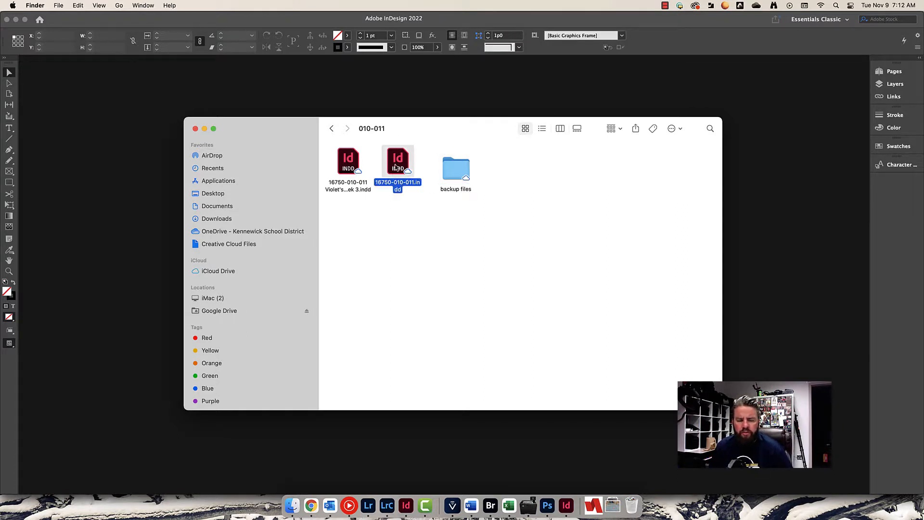
{"action": "left_click_drag", "start_coordinate": [397, 165], "coordinate": [458, 175]}
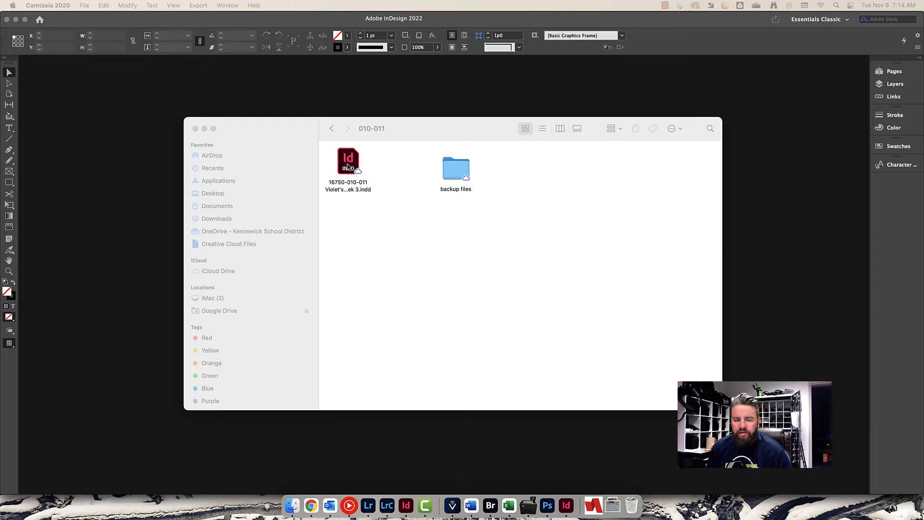
{"action": "double_click", "coordinate": [347, 166]}
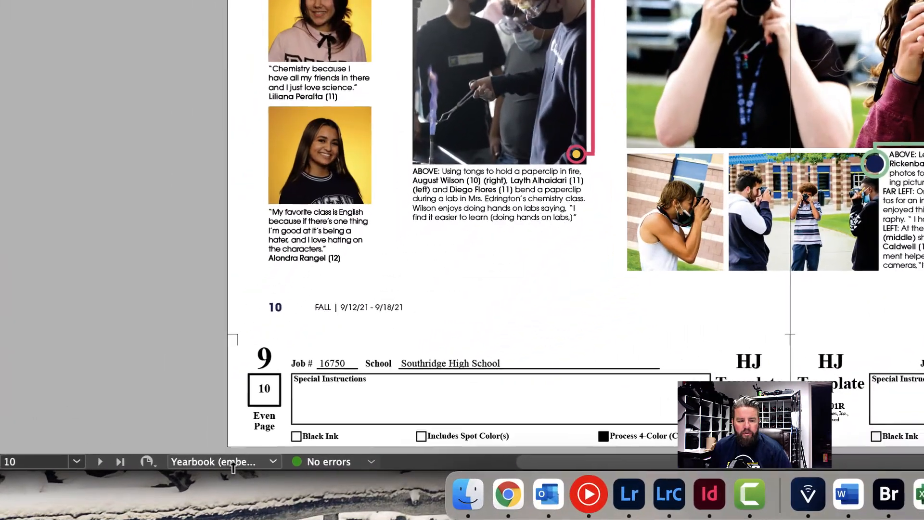
Step: Check the document's preflight profile and error status, and review the links of its placed images
{"action": "left_click", "coordinate": [233, 463]}
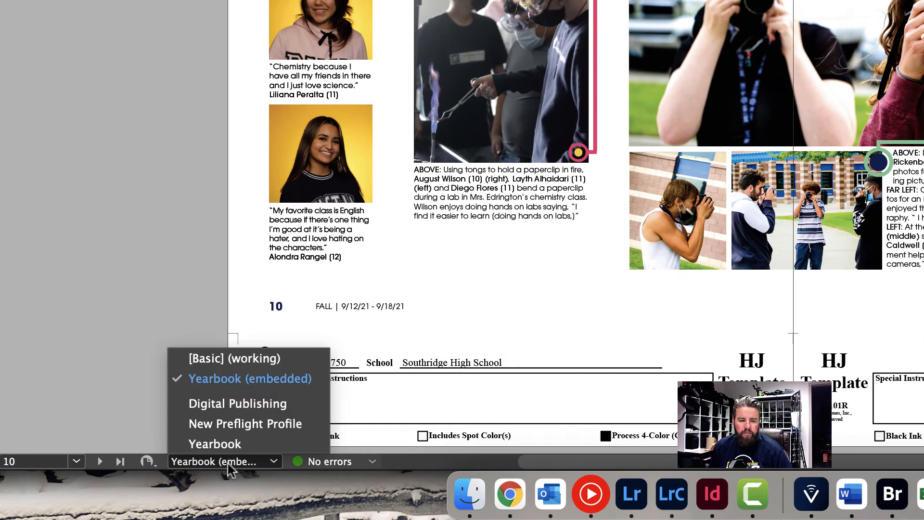
{"action": "left_click", "coordinate": [323, 466]}
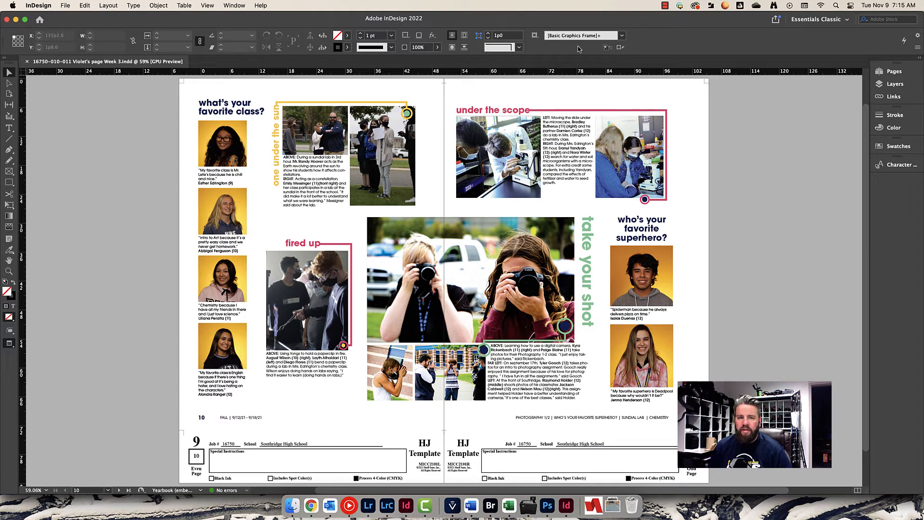
{"action": "left_click", "coordinate": [236, 6]}
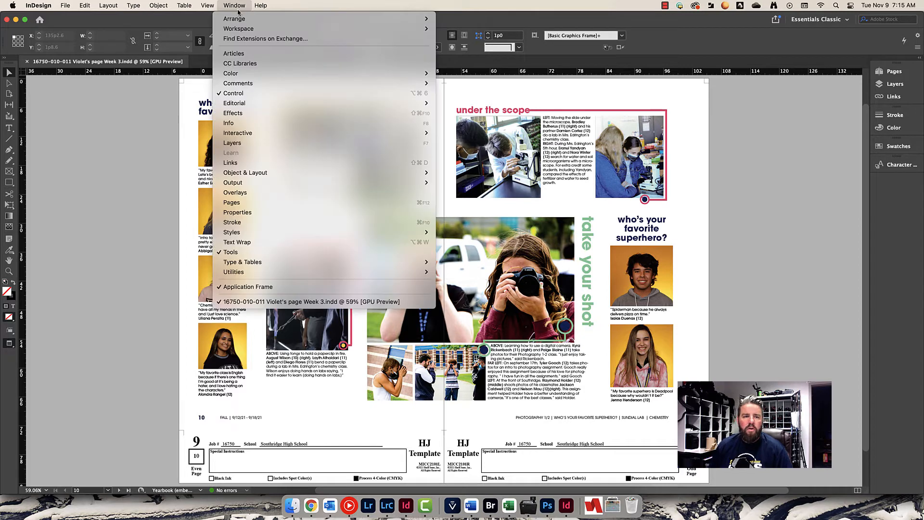
{"action": "left_click", "coordinate": [256, 166]}
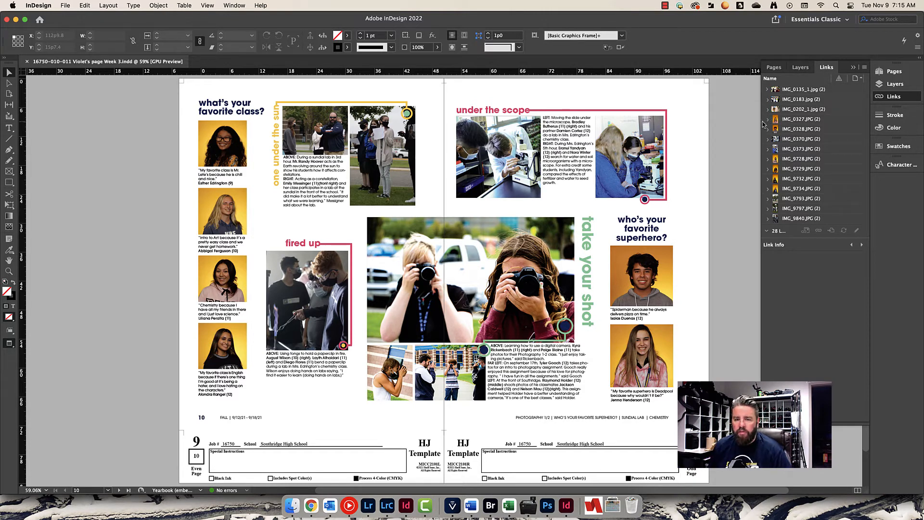
{"action": "left_click", "coordinate": [892, 97]}
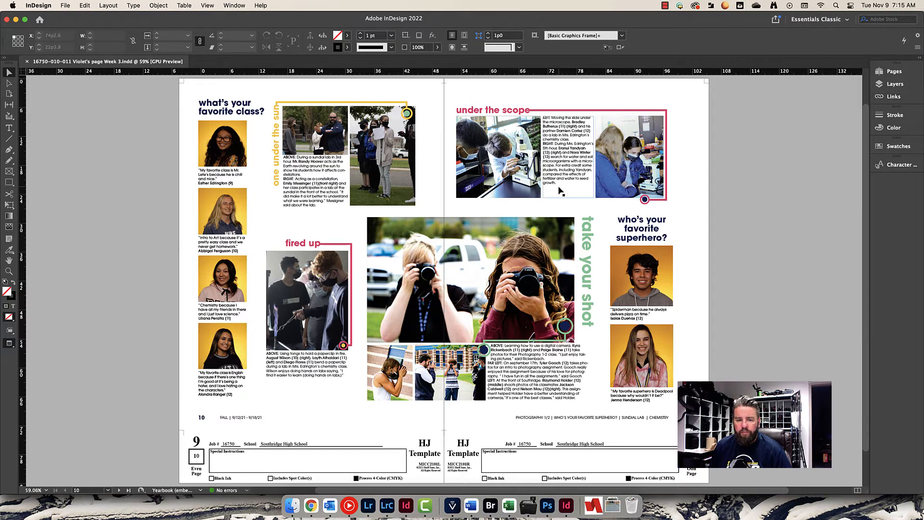
Step: Activate the Type tool and open All_Students_2022.pdf from the 2022 Yearbook folder in Preview
{"action": "key", "text": "t"}
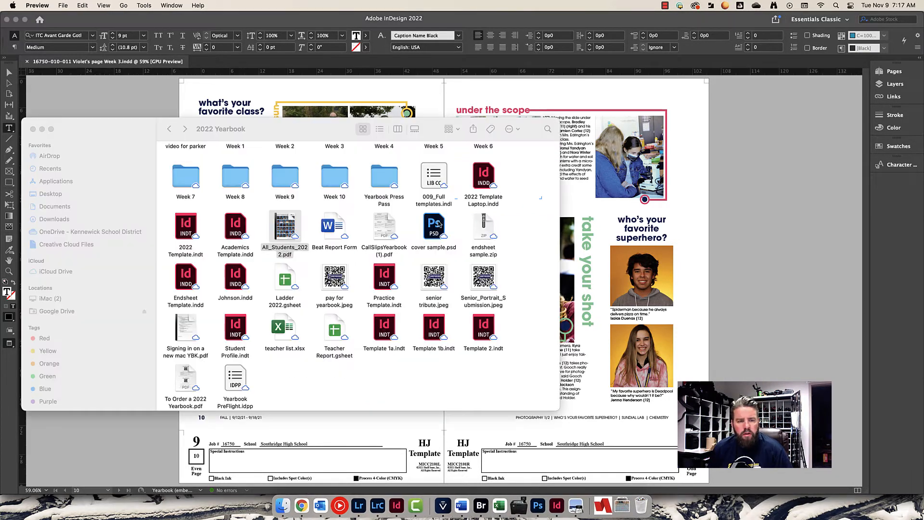
{"action": "left_click_drag", "start_coordinate": [286, 131], "coordinate": [330, 123]}
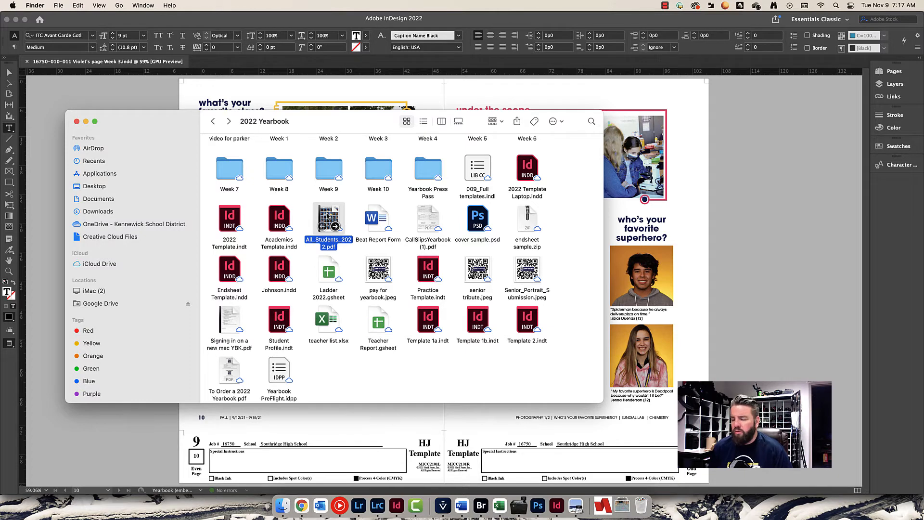
{"action": "double_click", "coordinate": [327, 216]}
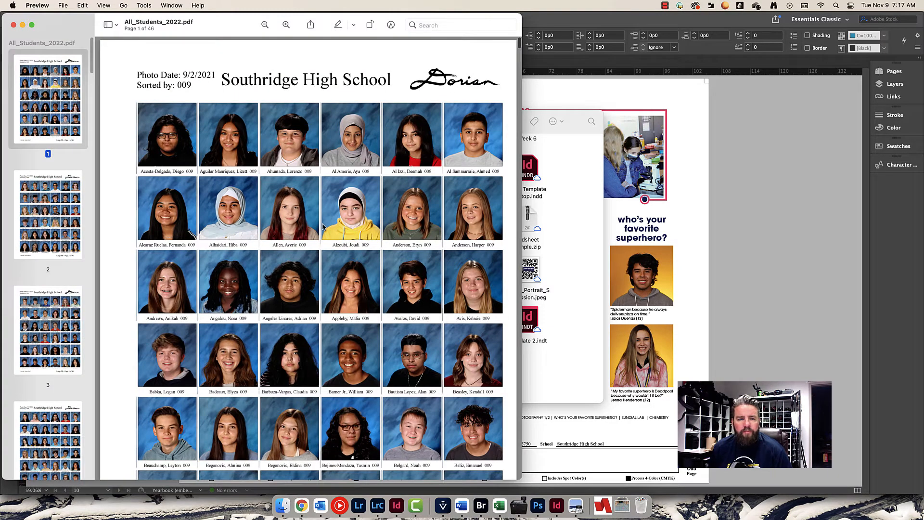
Step: Browse the student portrait pages of the PDF from page 1 through page 12
{"action": "scroll", "coordinate": [326, 211], "scroll_direction": "down", "scroll_amount": 10}
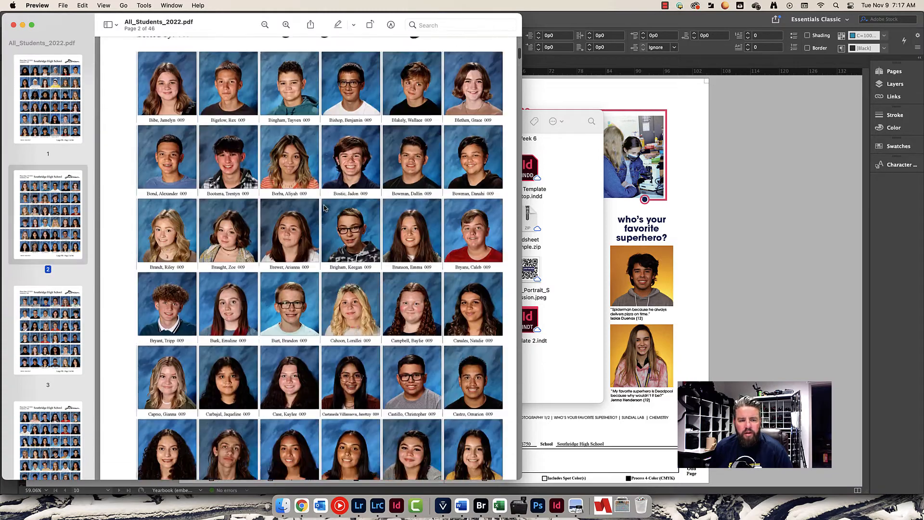
{"action": "scroll", "coordinate": [55, 313], "scroll_direction": "down", "scroll_amount": 12}
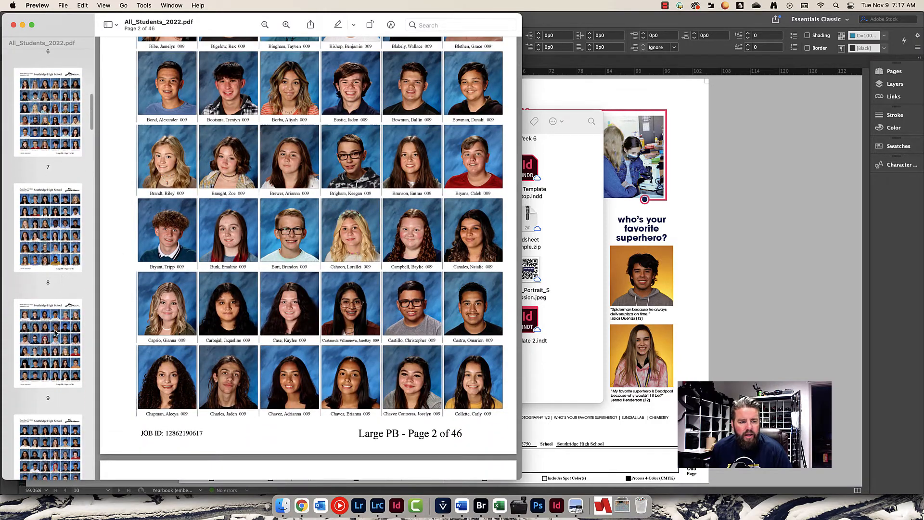
{"action": "left_click", "coordinate": [55, 332]}
{"action": "scroll", "coordinate": [53, 337], "scroll_direction": "down", "scroll_amount": 8}
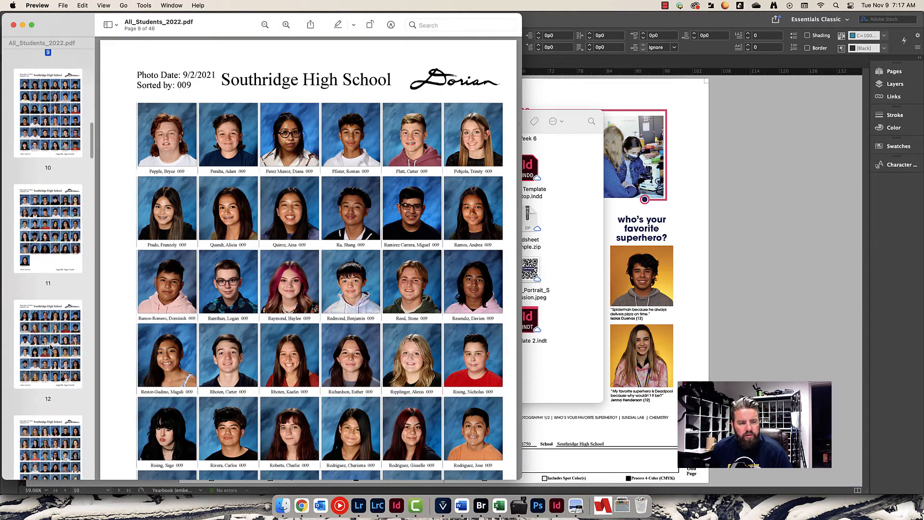
{"action": "left_click", "coordinate": [51, 346]}
{"action": "scroll", "coordinate": [52, 345], "scroll_direction": "down", "scroll_amount": 8}
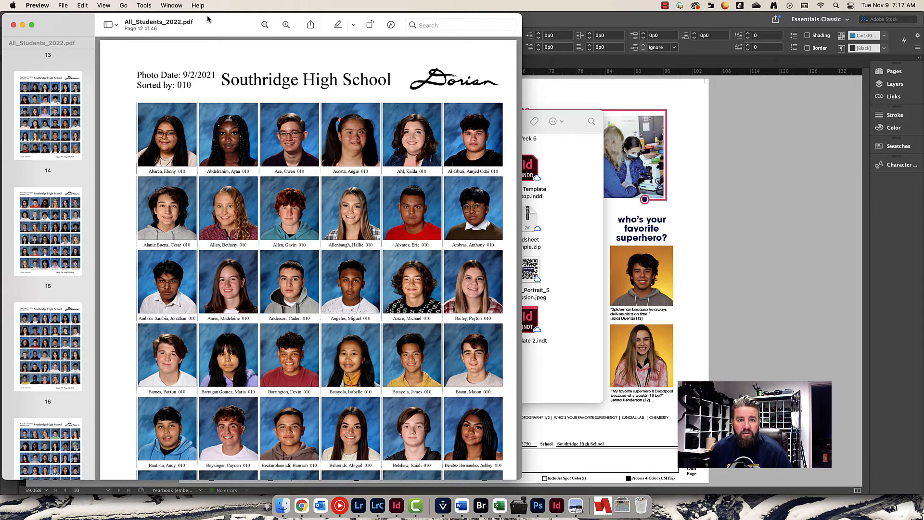
Step: Move the student PDF window aside and minimize the Finder window to uncover the yearbook page's captions
{"action": "left_click_drag", "start_coordinate": [196, 24], "coordinate": [517, 28]}
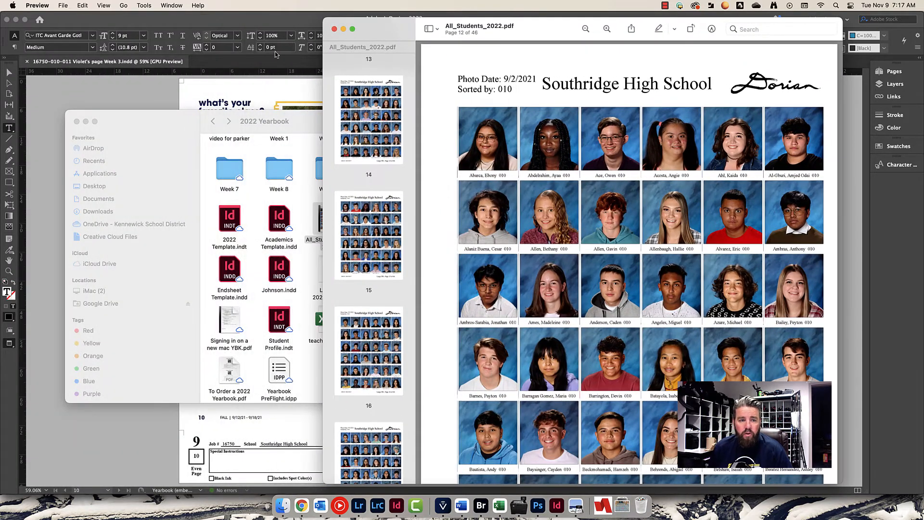
{"action": "left_click", "coordinate": [86, 122]}
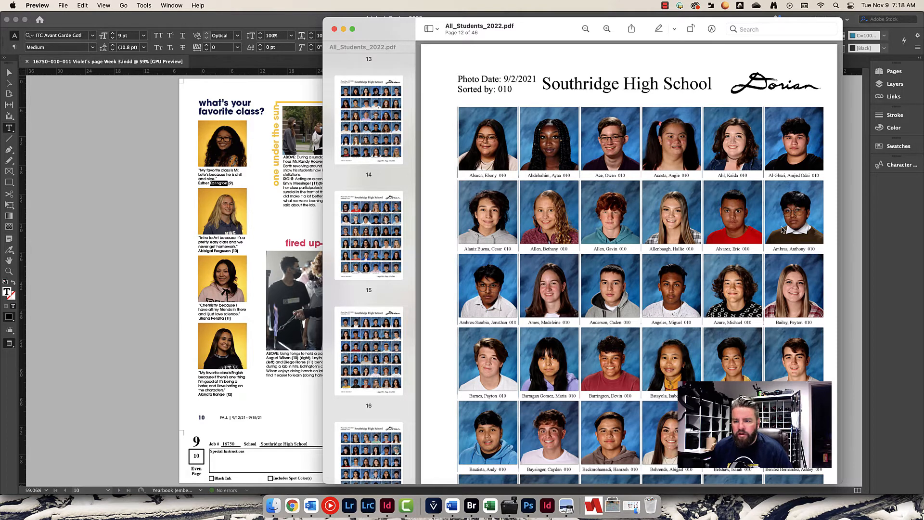
Step: Look up the grade 9 student from the first favorite-class caption in the PDF to check the surname's spelling, and return to the InDesign layout
{"action": "scroll", "coordinate": [786, 231], "scroll_direction": "up", "scroll_amount": 10}
{"action": "scroll", "coordinate": [373, 165], "scroll_direction": "up", "scroll_amount": 2}
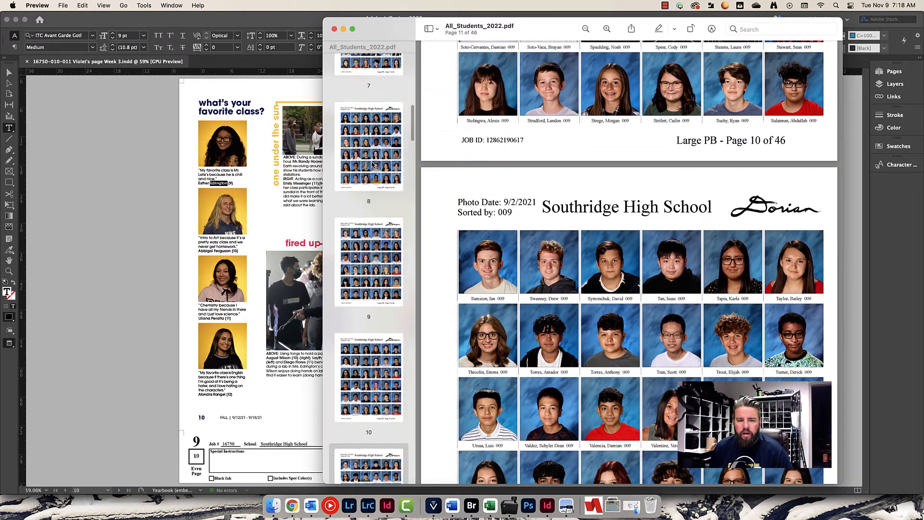
{"action": "left_click", "coordinate": [374, 163]}
{"action": "scroll", "coordinate": [378, 159], "scroll_direction": "up", "scroll_amount": 4}
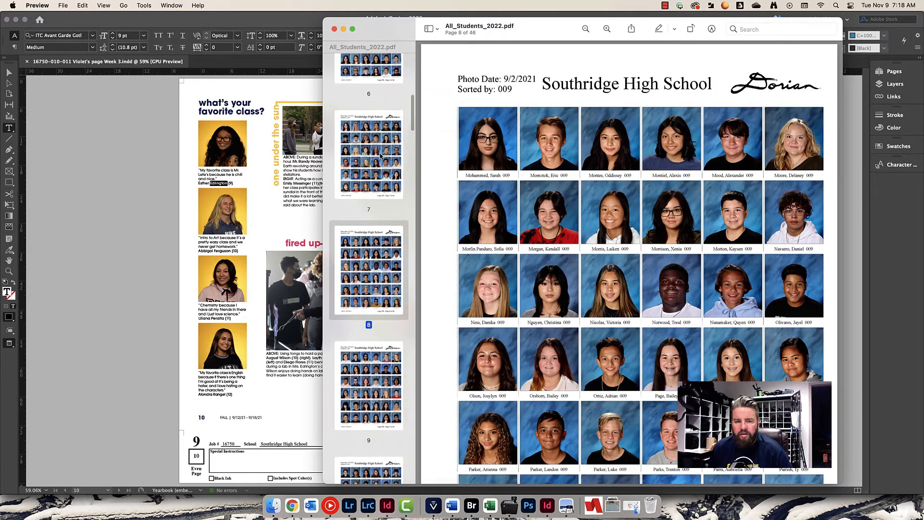
{"action": "left_click", "coordinate": [377, 153]}
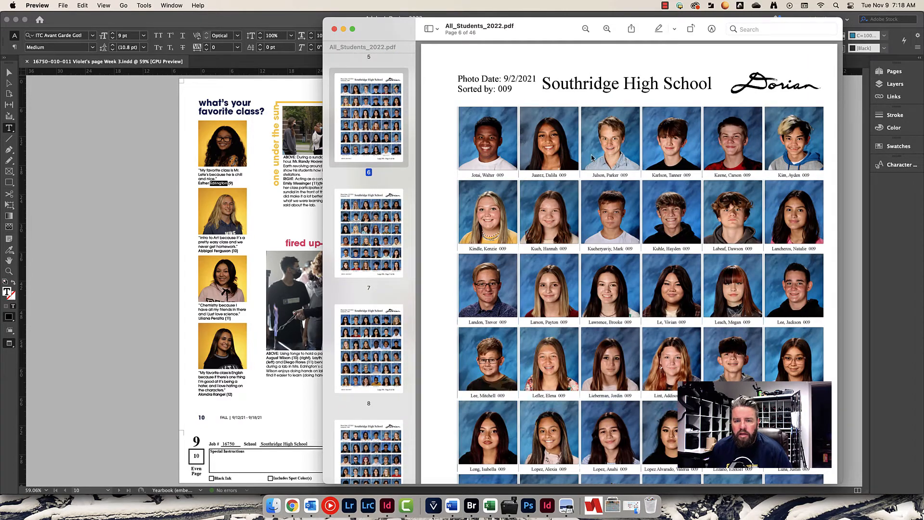
{"action": "scroll", "coordinate": [654, 179], "scroll_direction": "up", "scroll_amount": 10}
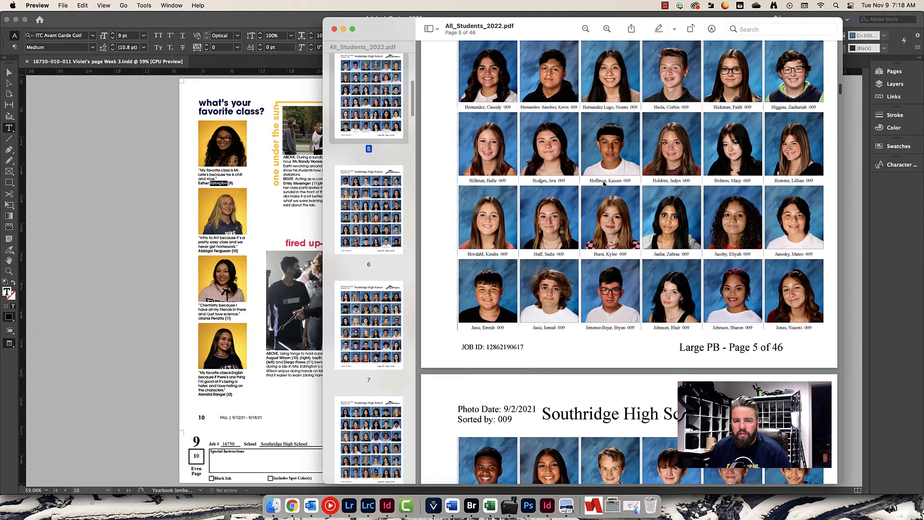
{"action": "scroll", "coordinate": [603, 183], "scroll_direction": "up", "scroll_amount": 10}
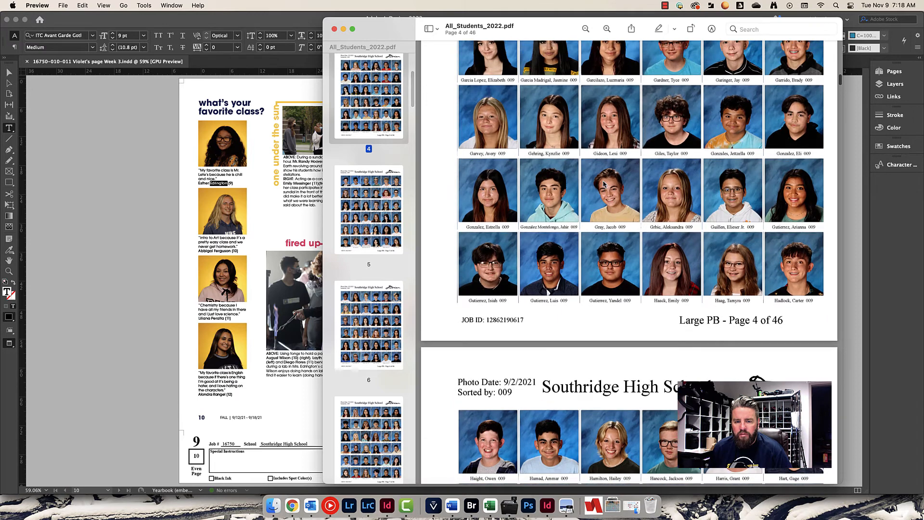
{"action": "scroll", "coordinate": [604, 184], "scroll_direction": "up", "scroll_amount": 10}
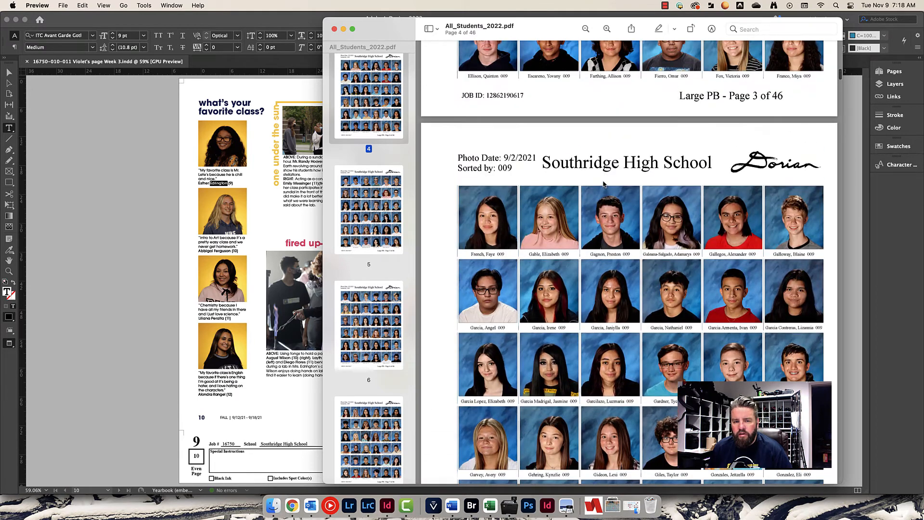
{"action": "scroll", "coordinate": [604, 184], "scroll_direction": "up", "scroll_amount": 1}
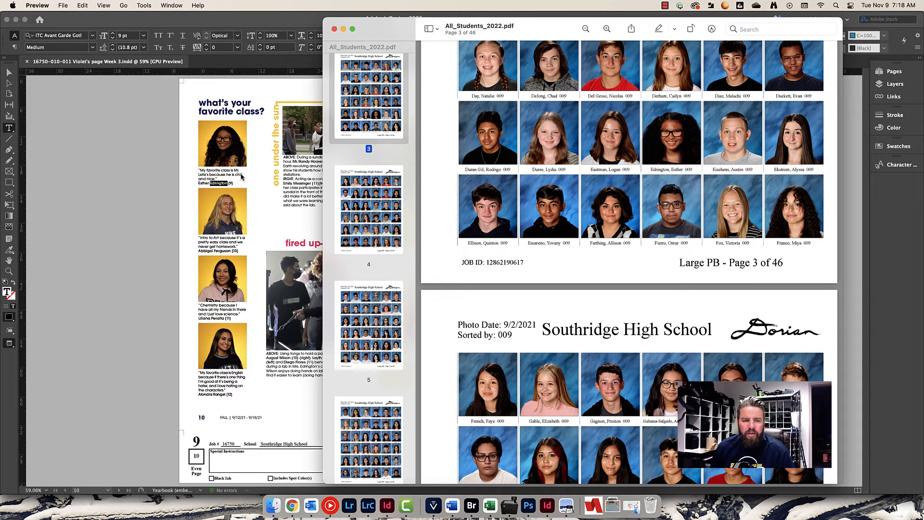
{"action": "left_click", "coordinate": [228, 264]}
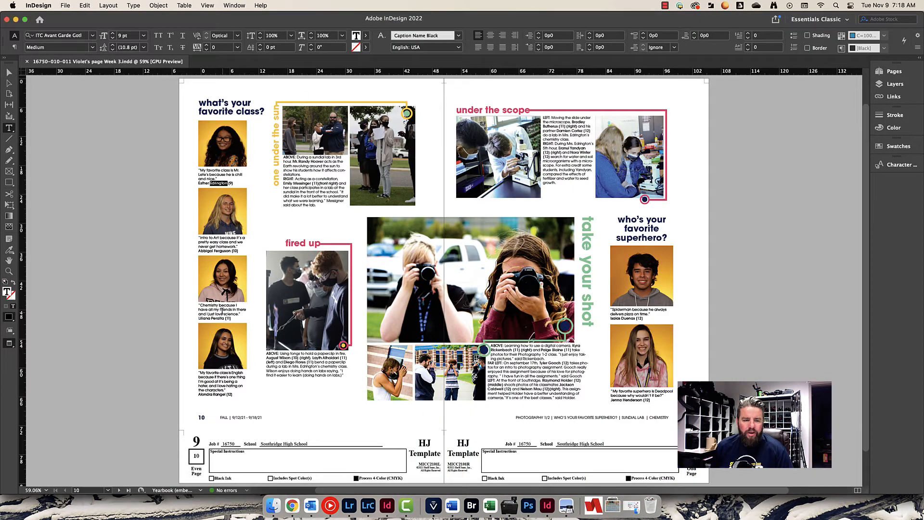
Step: Return to page 10 with the Selection tool active and turn off the Preview screen mode
{"action": "left_click_drag", "start_coordinate": [301, 362], "coordinate": [307, 362]}
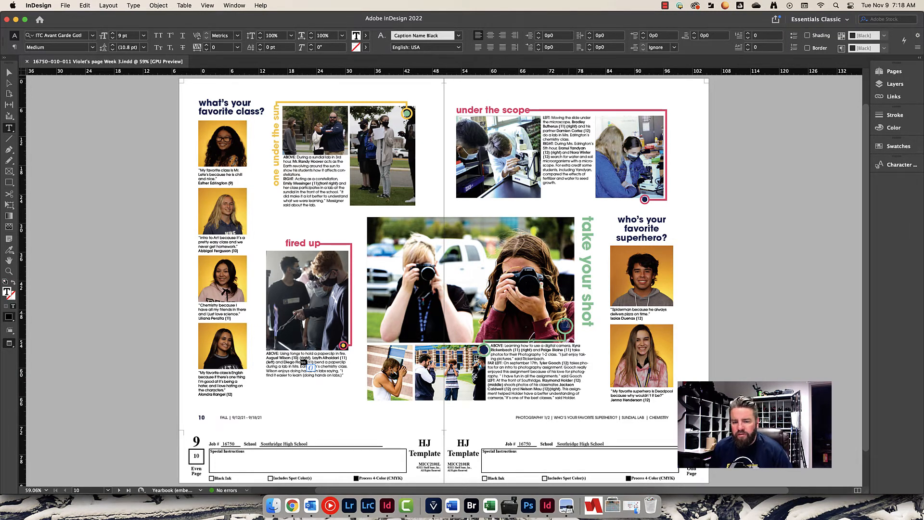
{"action": "scroll", "coordinate": [620, 261], "scroll_direction": "left", "scroll_amount": 3}
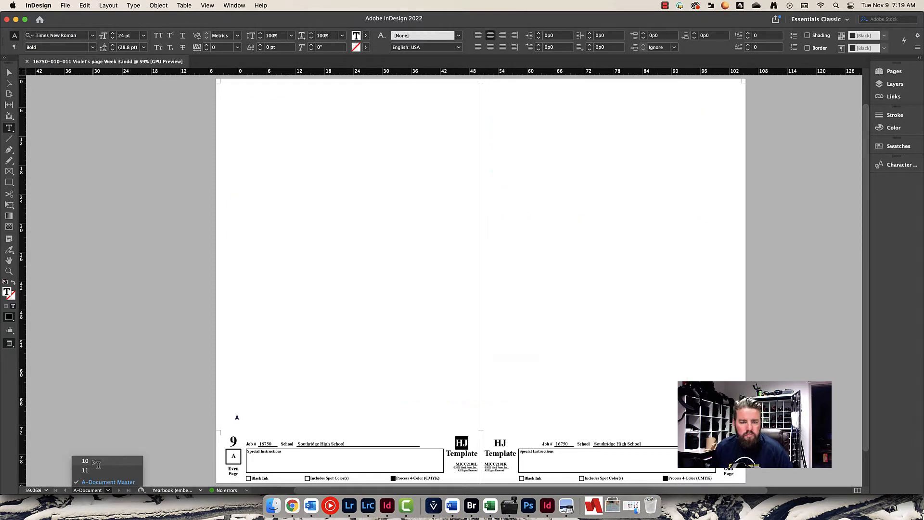
{"action": "left_click", "coordinate": [93, 463]}
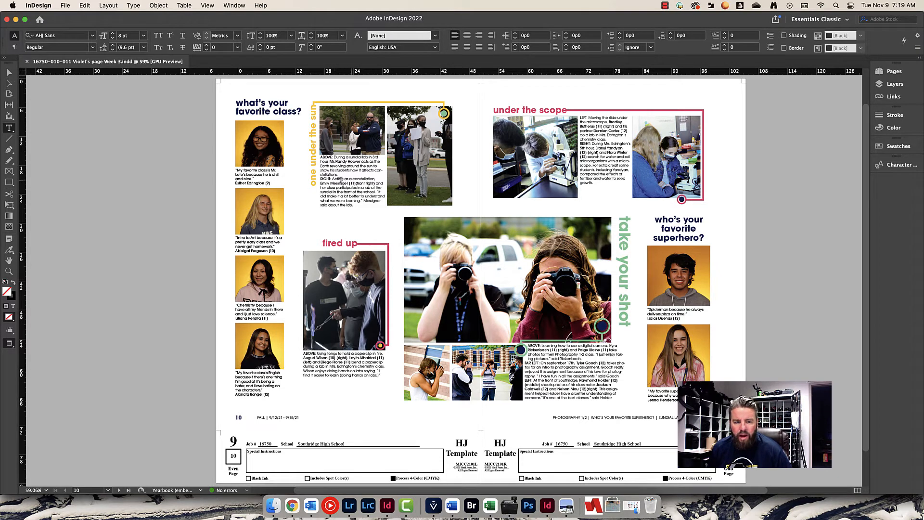
{"action": "left_click", "coordinate": [9, 73]}
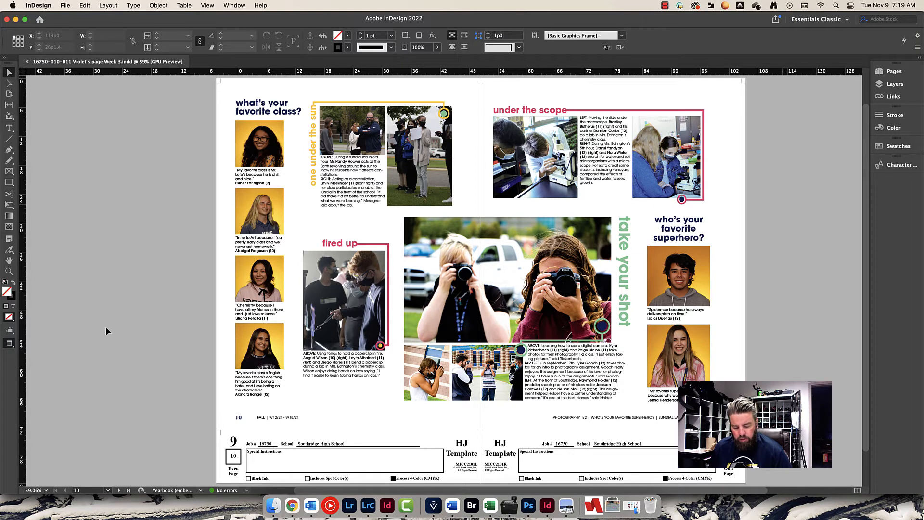
{"action": "key", "text": "w"}
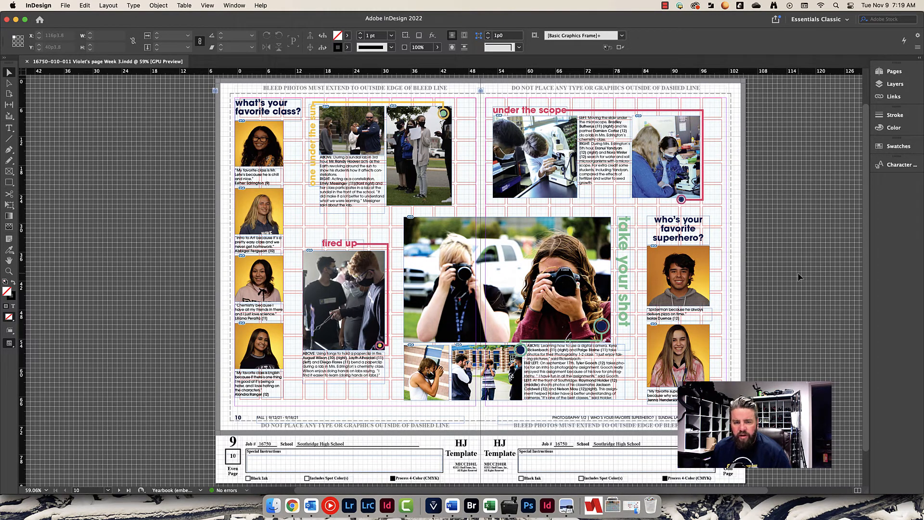
Step: Run Check Spelling on the whole document and skip the words flagged in the master page's template text
{"action": "key", "text": "super+i"}
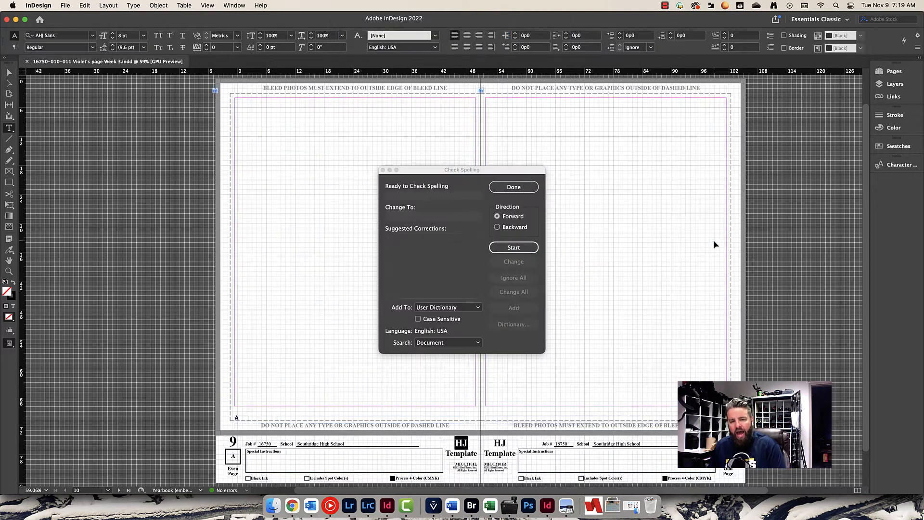
{"action": "key", "text": "Return"}
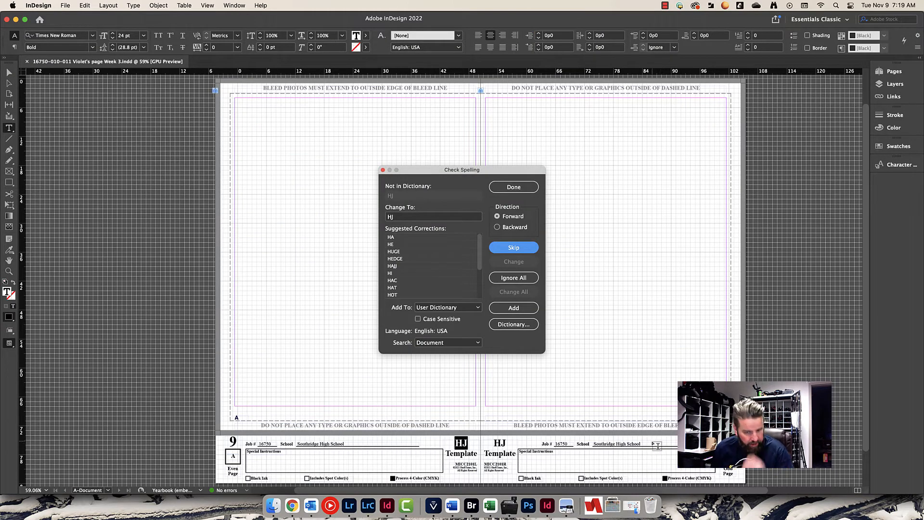
{"action": "left_click", "coordinate": [525, 250]}
{"action": "left_click", "coordinate": [525, 250]}
{"action": "left_click", "coordinate": [526, 250]}
{"action": "left_click", "coordinate": [526, 251]}
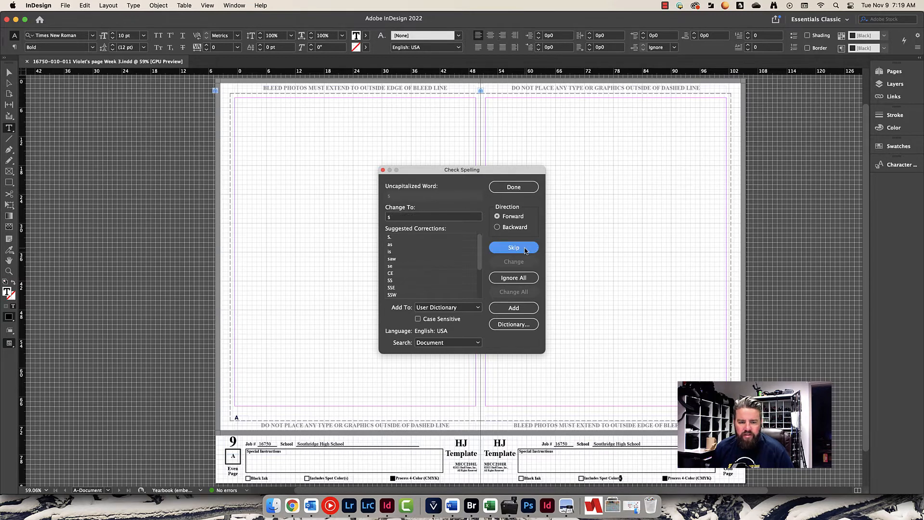
{"action": "left_click", "coordinate": [526, 250]}
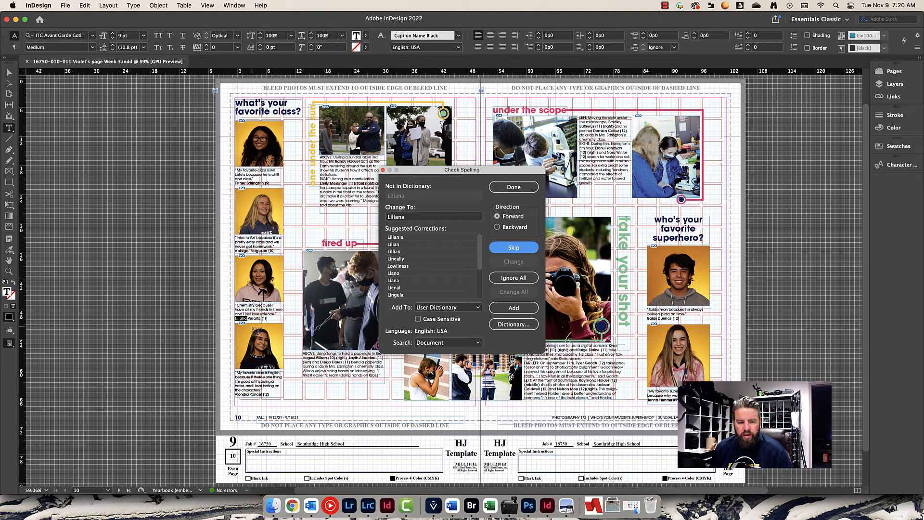
Step: Ignore all occurrences of the flagged student names in the favorite-class captions and skip the word "Intro"
{"action": "left_click", "coordinate": [503, 279]}
{"action": "left_click", "coordinate": [501, 279]}
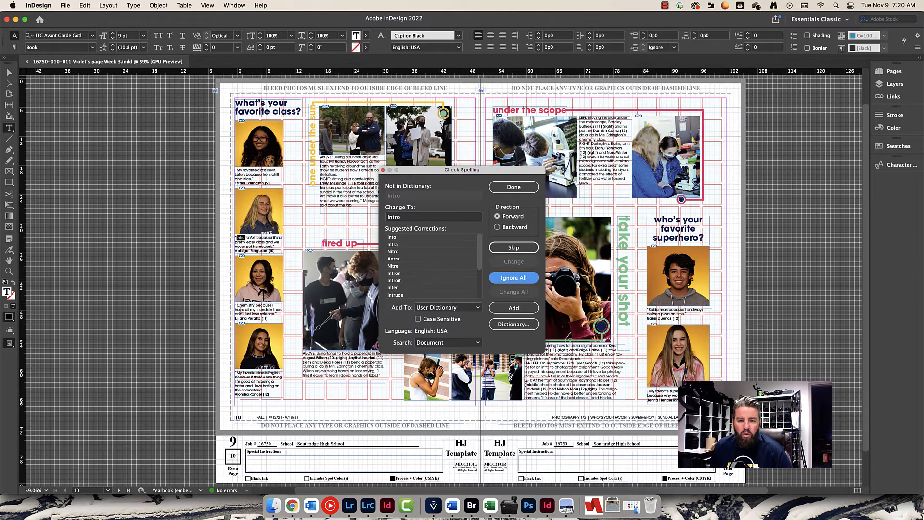
{"action": "left_click", "coordinate": [519, 248]}
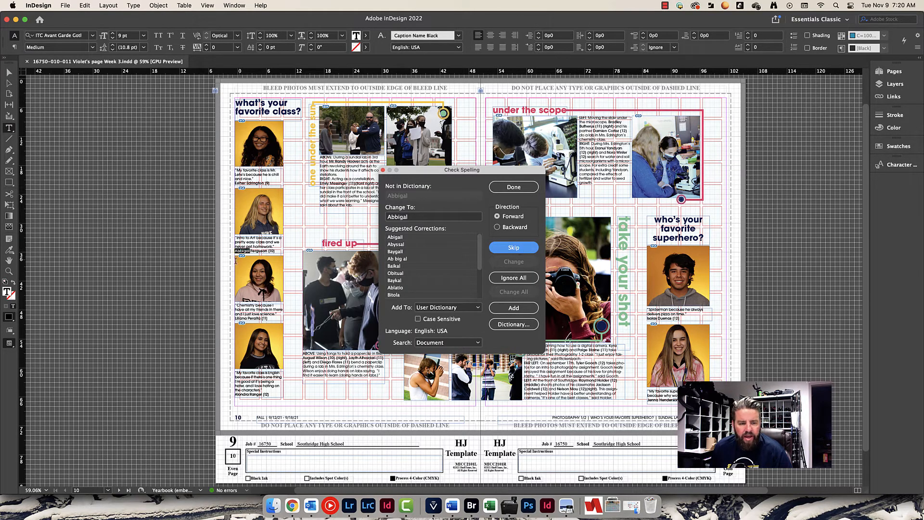
{"action": "left_click", "coordinate": [508, 279]}
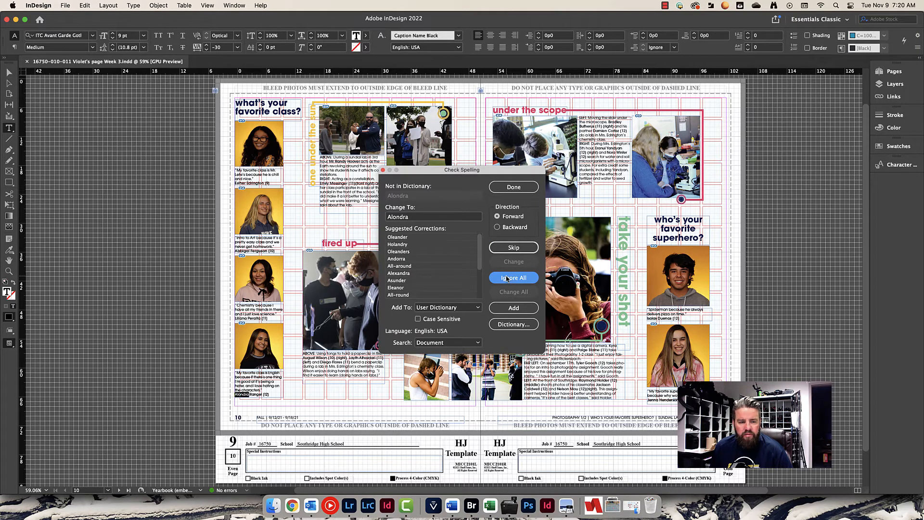
{"action": "left_click", "coordinate": [506, 278]}
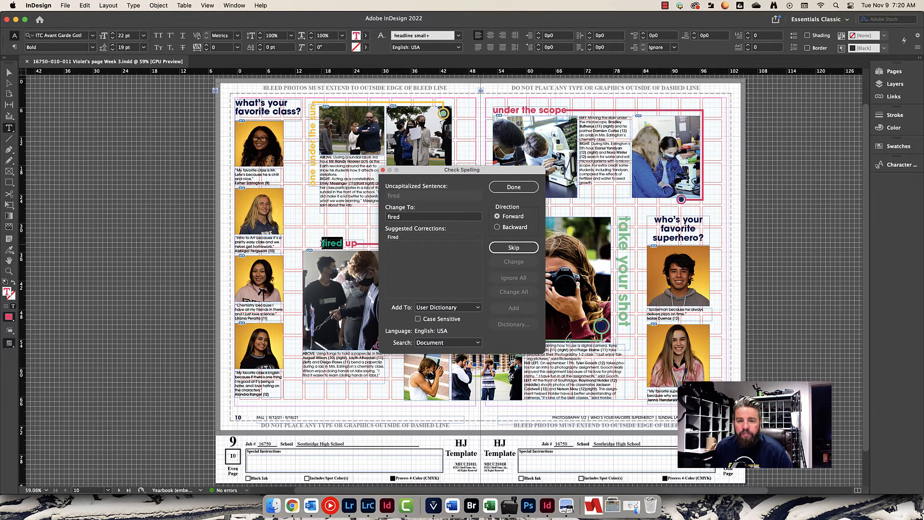
Step: Skip the lowercase "fired" headline and ignore all flagged student and teacher names in the caption below it
{"action": "left_click", "coordinate": [507, 248]}
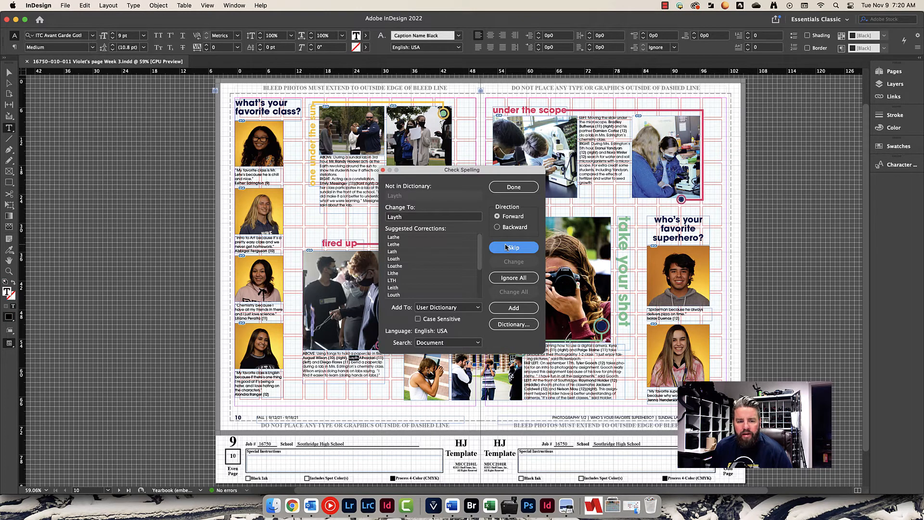
{"action": "left_click", "coordinate": [508, 278]}
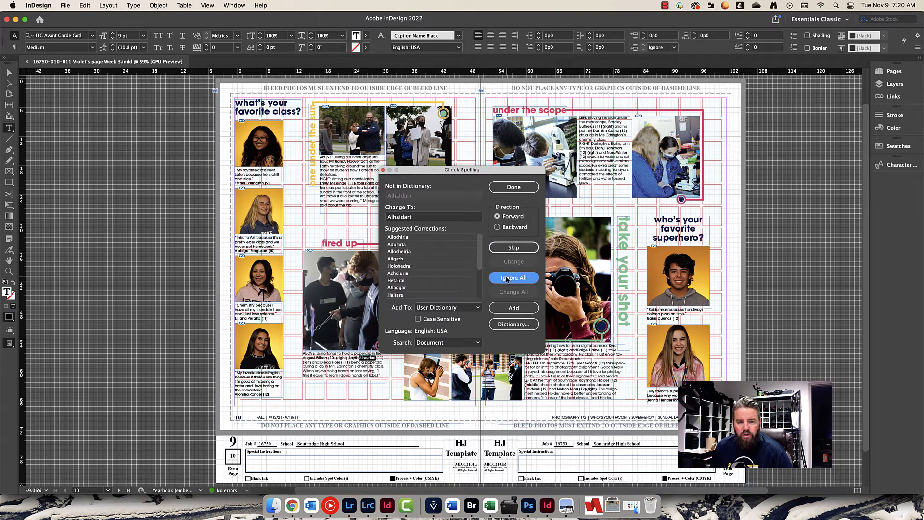
{"action": "left_click", "coordinate": [507, 279]}
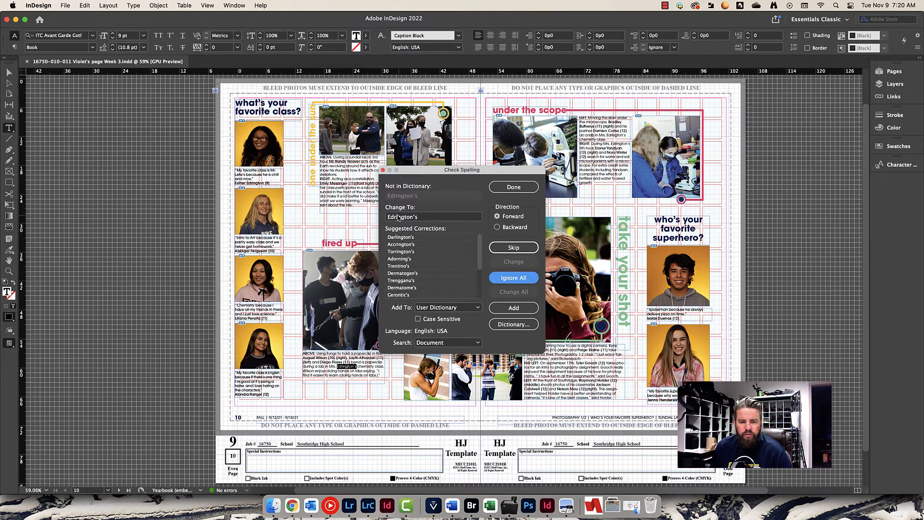
{"action": "left_click", "coordinate": [511, 281]}
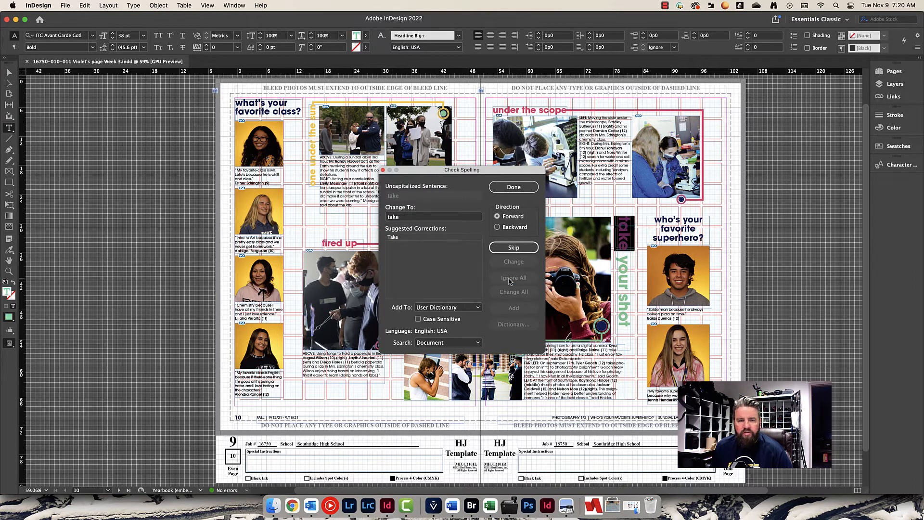
Step: Move the Check Spelling dialog clear of the main photos and skip the lowercase headline words "take", "under", "one" and "what's"
{"action": "left_click_drag", "start_coordinate": [494, 172], "coordinate": [574, 321]}
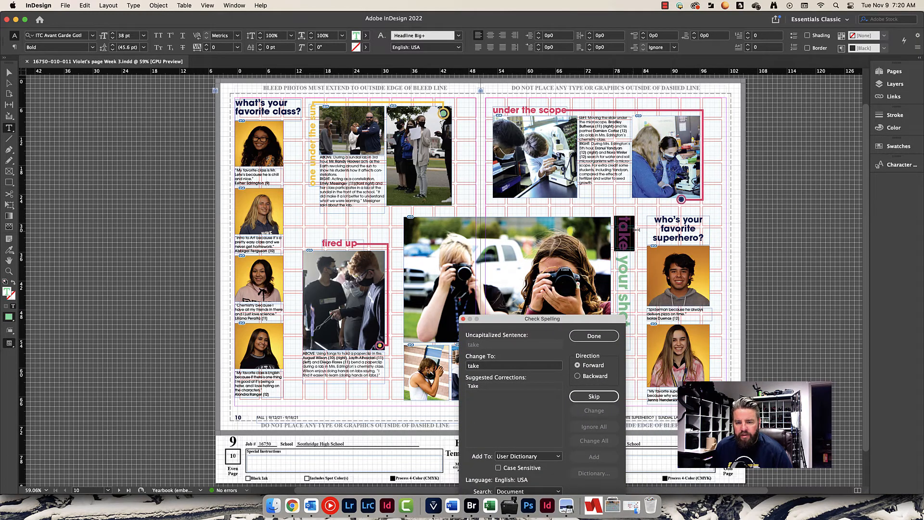
{"action": "left_click", "coordinate": [597, 396]}
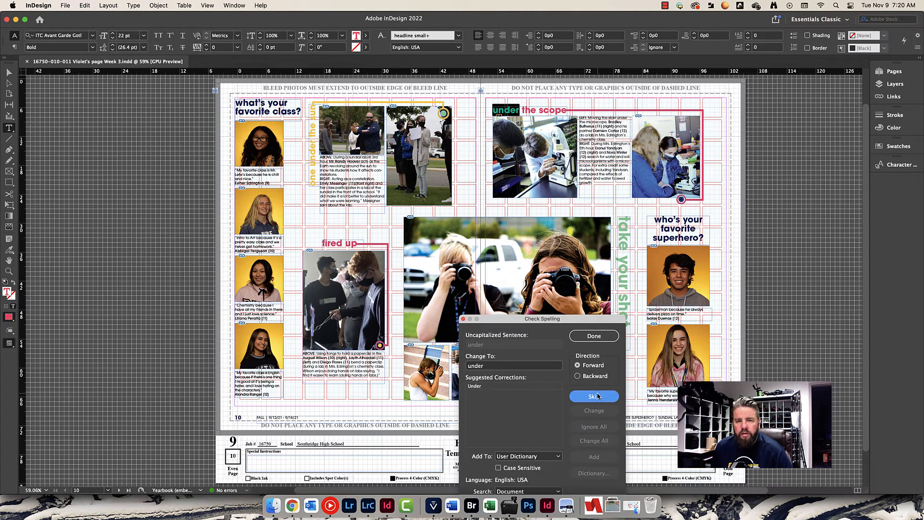
{"action": "left_click", "coordinate": [597, 397]}
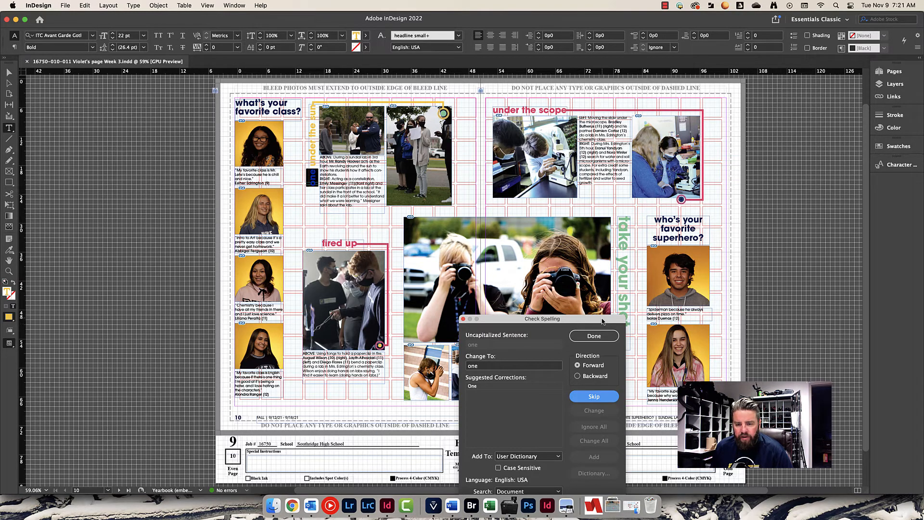
{"action": "left_click_drag", "start_coordinate": [604, 326], "coordinate": [839, 155]}
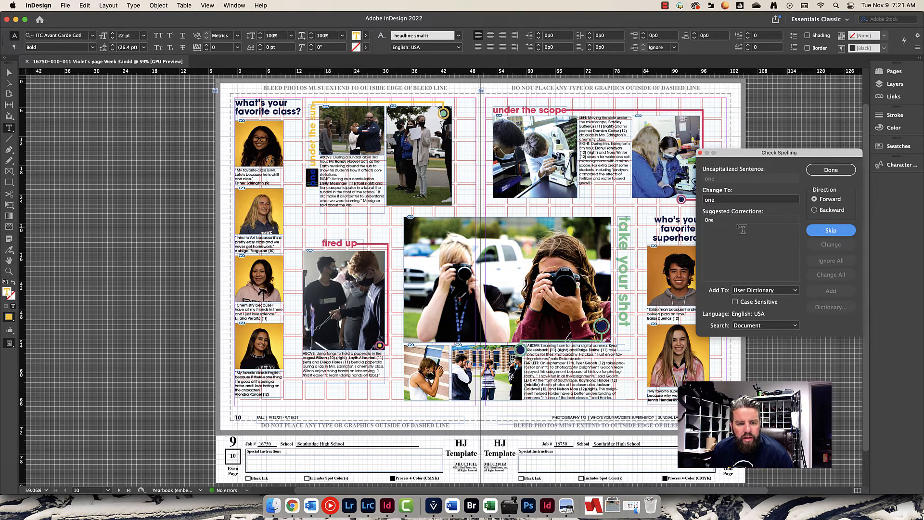
{"action": "left_click", "coordinate": [843, 231]}
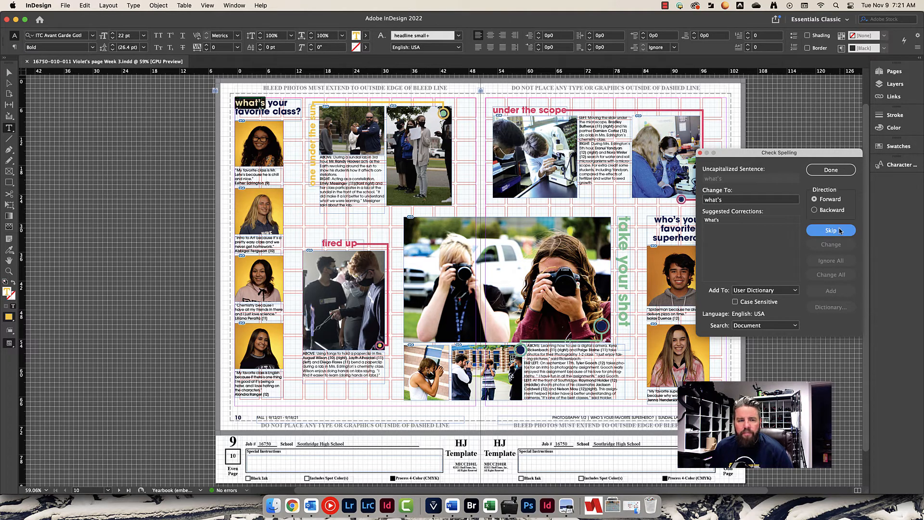
{"action": "left_click", "coordinate": [839, 230]}
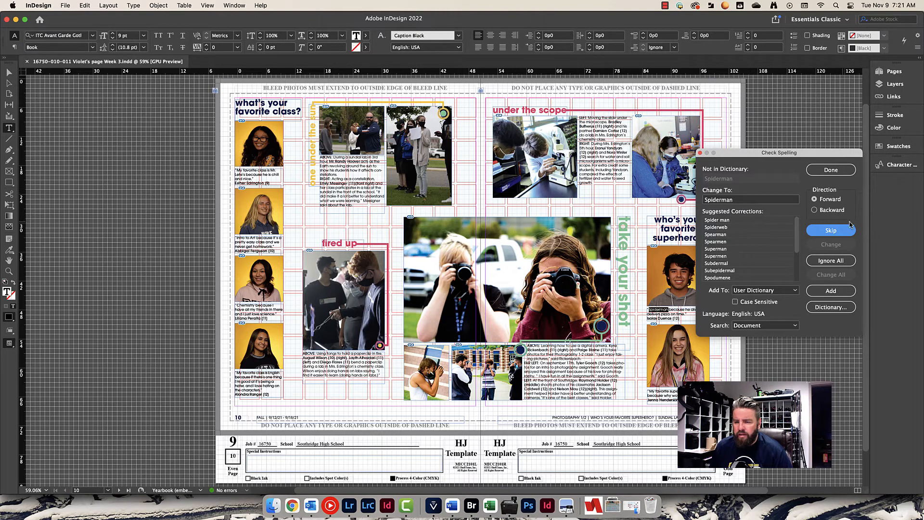
Step: Switch to Chrome, search Google for "spiderman" to check how the name is spelled, and return to the InDesign spell check
{"action": "left_click", "coordinate": [293, 505]}
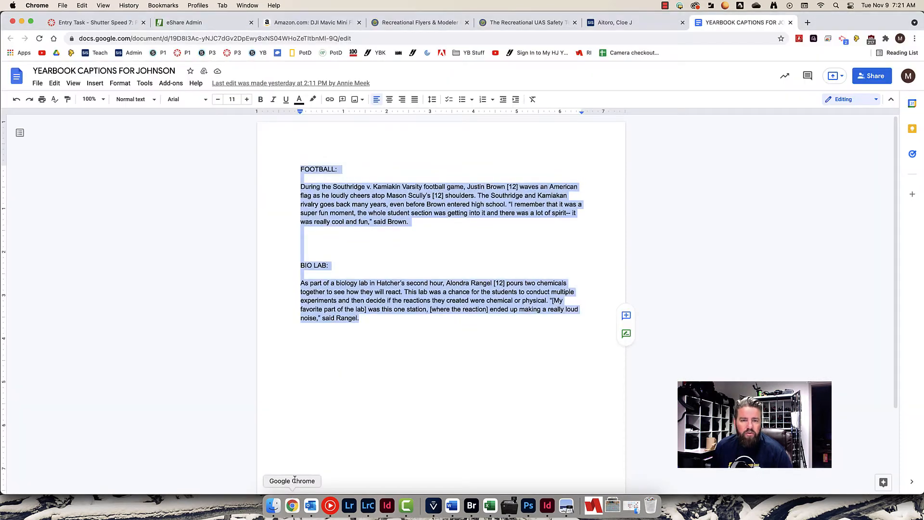
{"action": "left_click", "coordinate": [808, 22]}
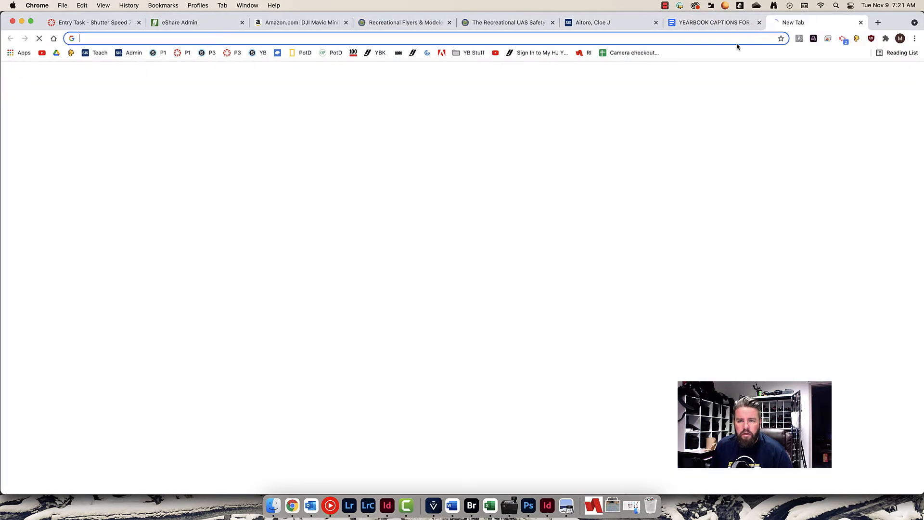
{"action": "type", "text": "s"}
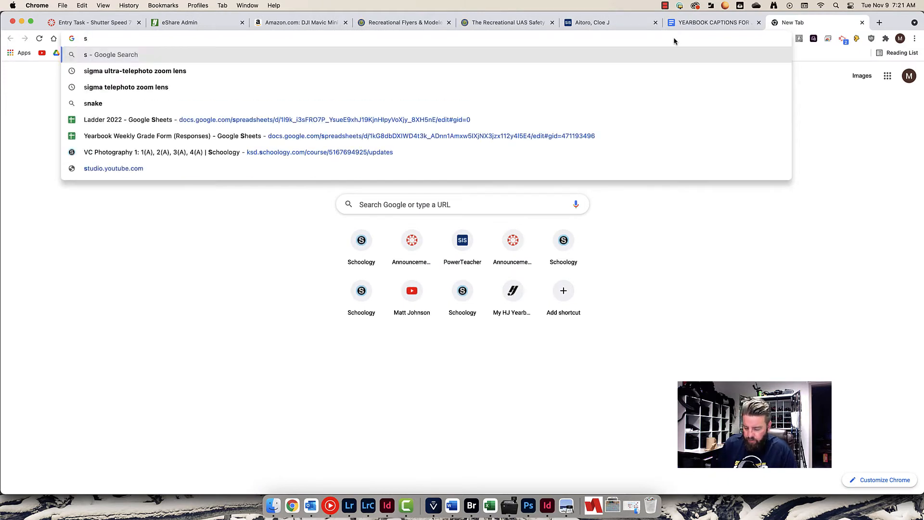
{"action": "type", "text": "piderman"}
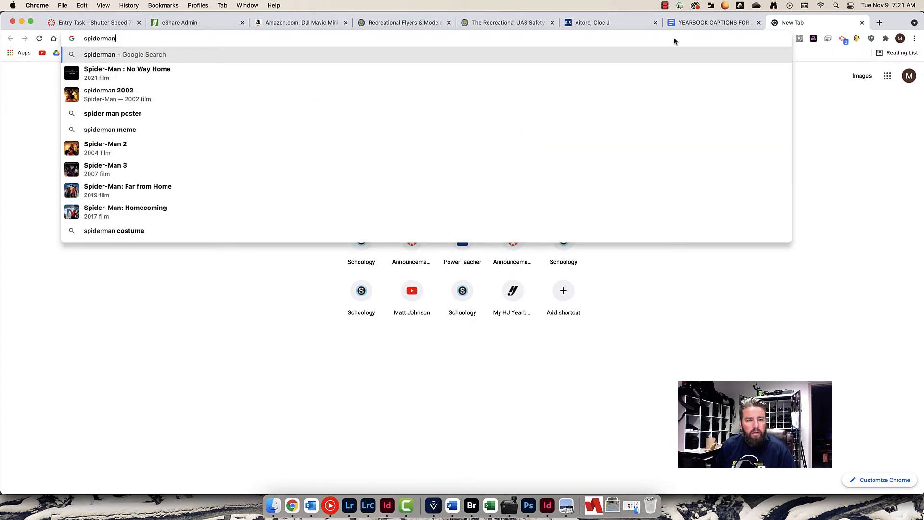
{"action": "key", "text": "Return"}
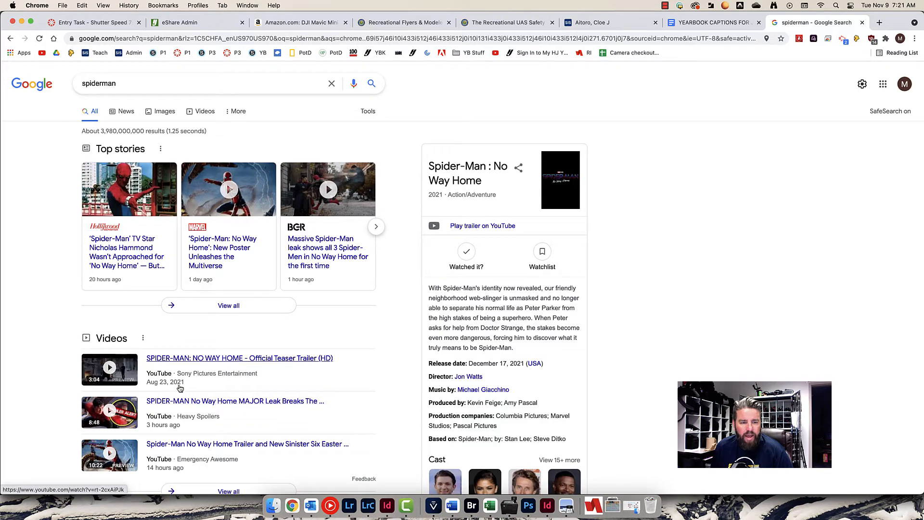
{"action": "left_click", "coordinate": [21, 21]}
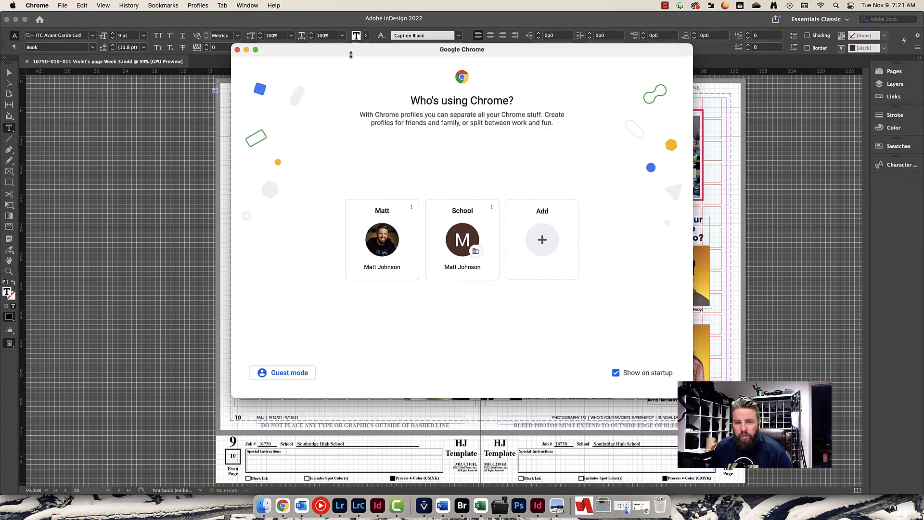
{"action": "left_click", "coordinate": [608, 18]}
Step: Change "Spiderman" to "Spider-Man" in the favorite-superhero caption and ignore all occurrences of the flagged student surname below it
{"action": "left_click", "coordinate": [744, 199]}
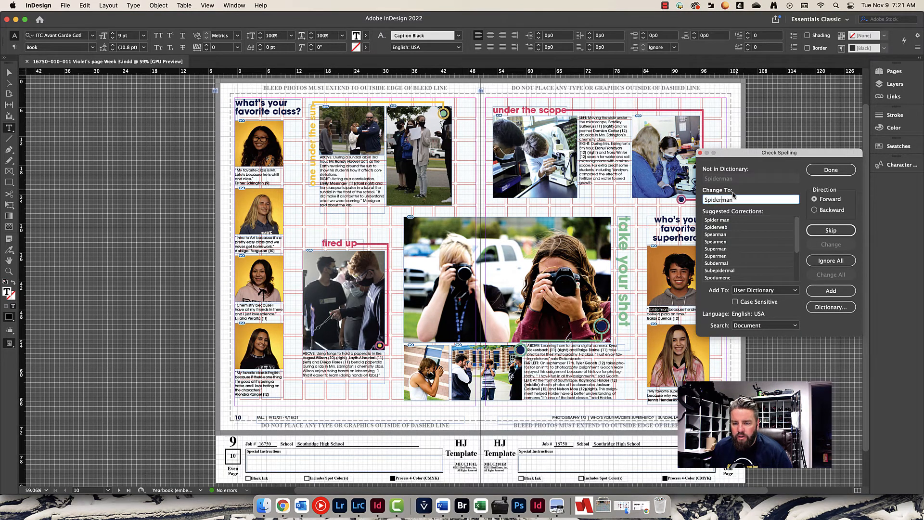
{"action": "key", "text": "Left"}
{"action": "key", "text": "Left"}
{"action": "key", "text": "Left"}
{"action": "type", "text": "-"}
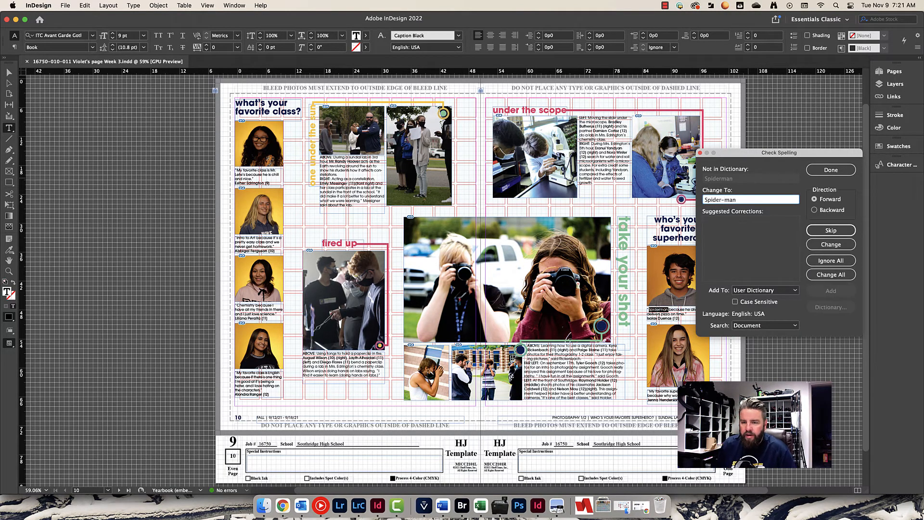
{"action": "key", "text": "Delete"}
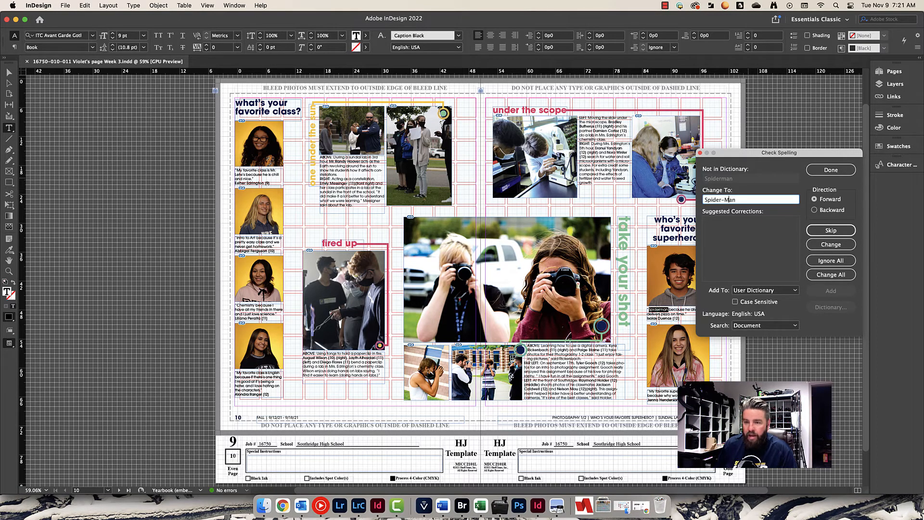
{"action": "type", "text": "M"}
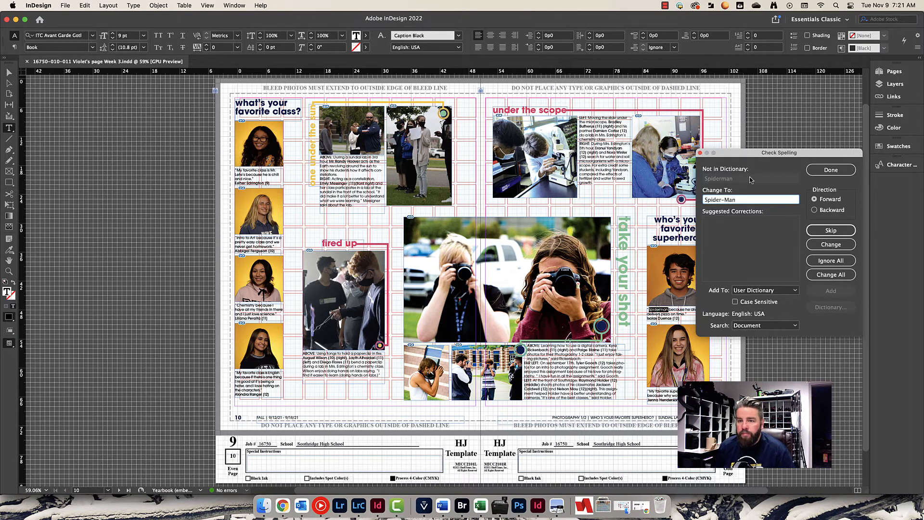
{"action": "left_click", "coordinate": [830, 246]}
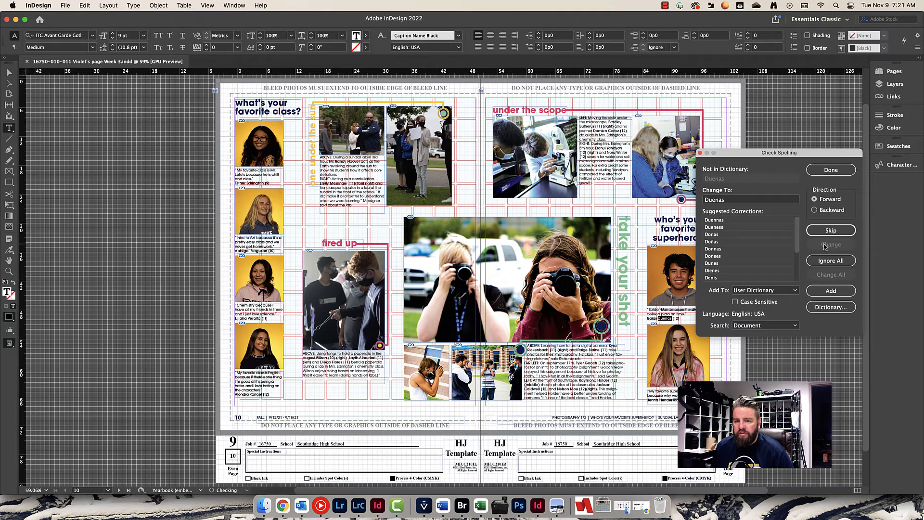
{"action": "left_click", "coordinate": [833, 261]}
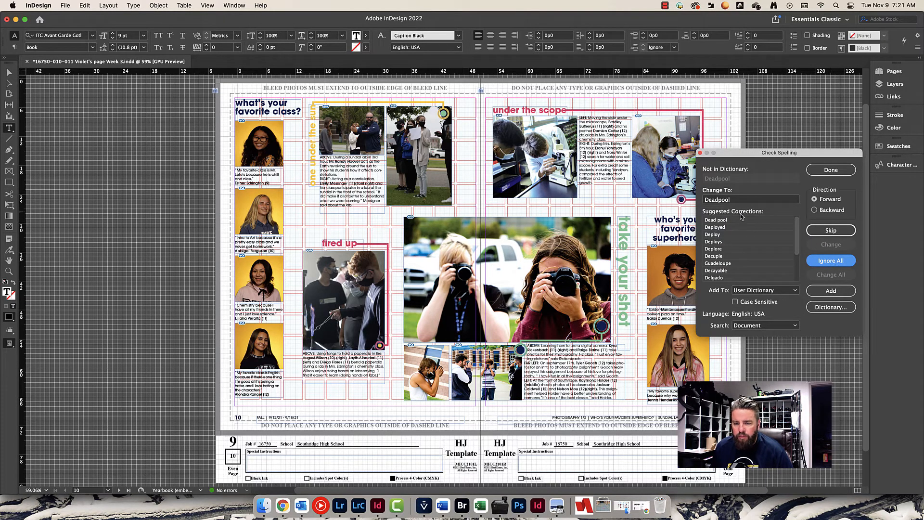
Step: Ignore all occurrences of "Deadpool", the flagged student and teacher names, and "Intro" across the spread's quotes and captions
{"action": "left_click", "coordinate": [835, 261]}
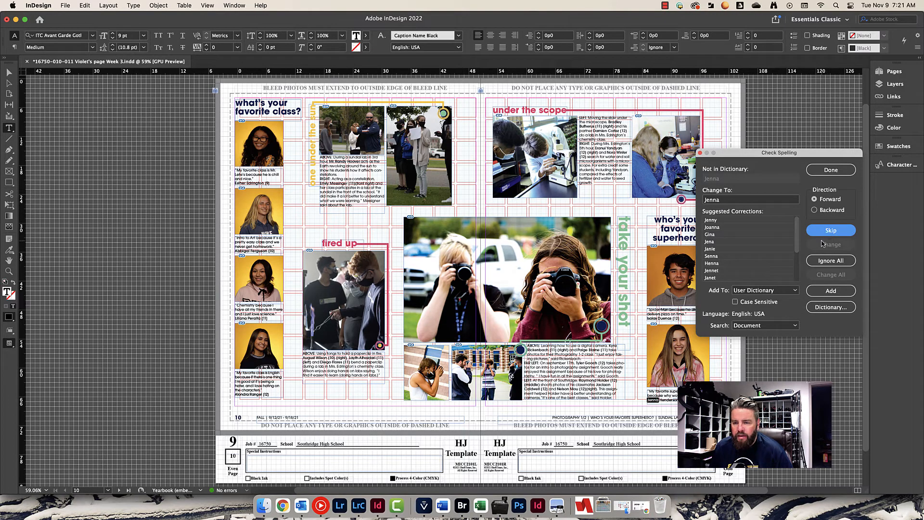
{"action": "left_click", "coordinate": [821, 261]}
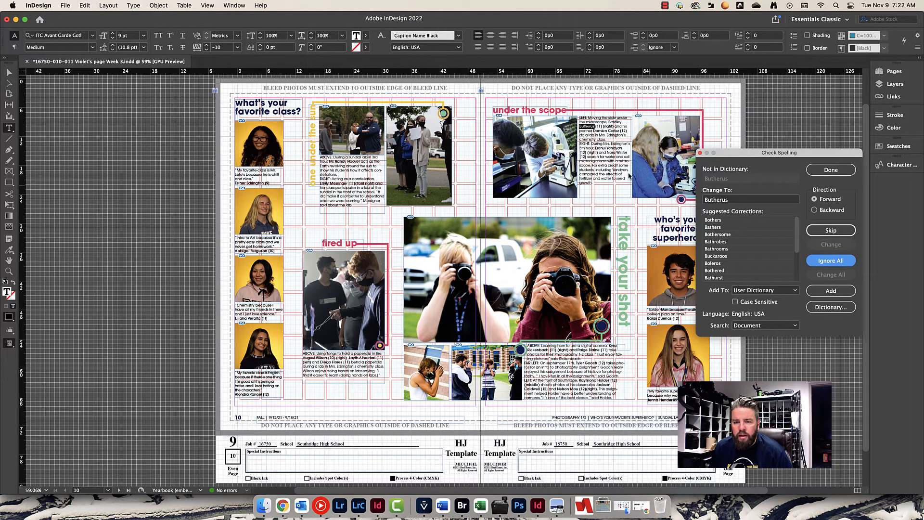
{"action": "left_click", "coordinate": [846, 264]}
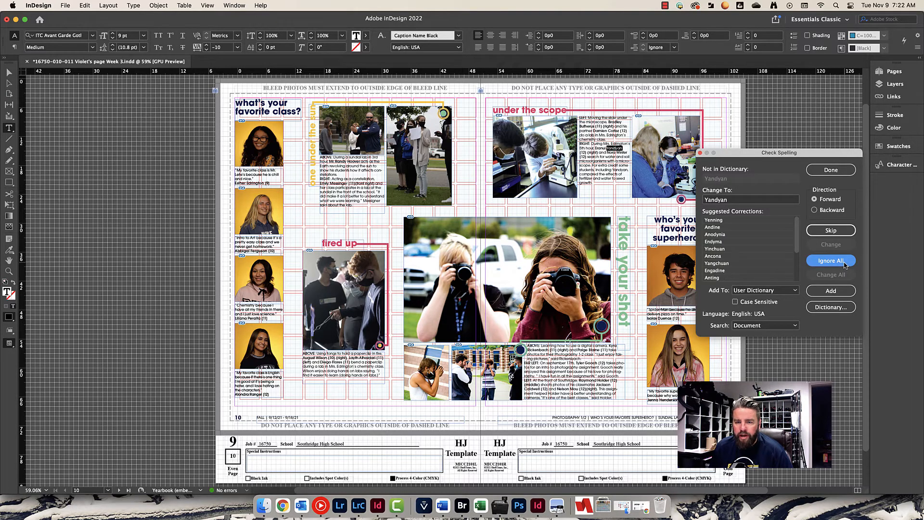
{"action": "left_click", "coordinate": [845, 264]}
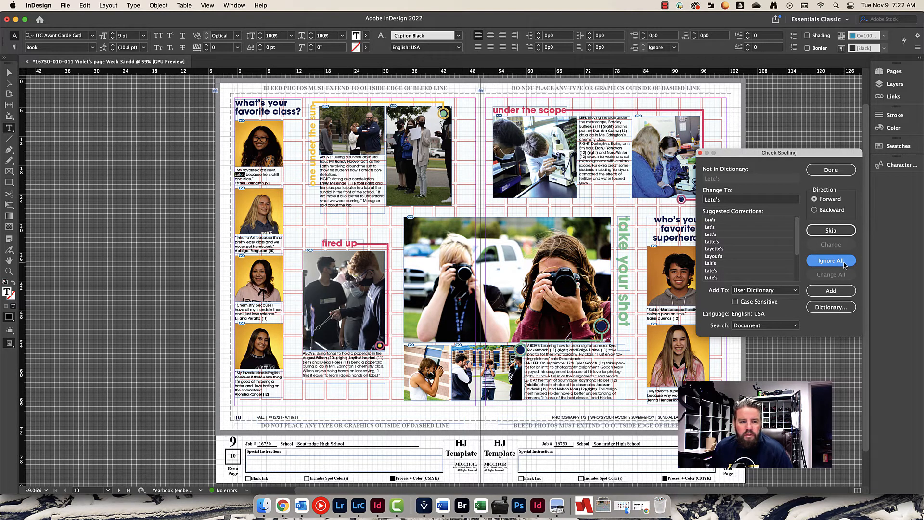
{"action": "left_click", "coordinate": [845, 264]}
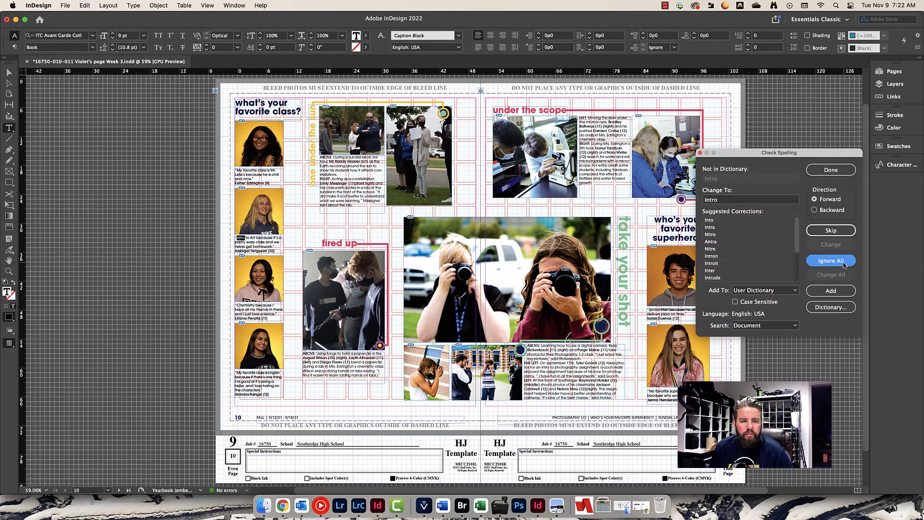
{"action": "left_click", "coordinate": [844, 265]}
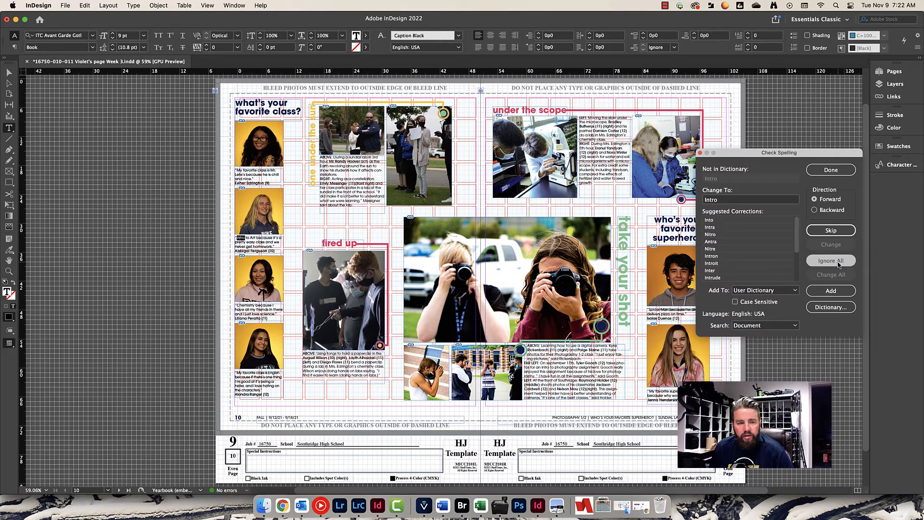
Step: Skip the lowercase headline word "take" and pass over both flagged spellings of the student surname in the "one under the sun" caption
{"action": "left_click", "coordinate": [832, 231]}
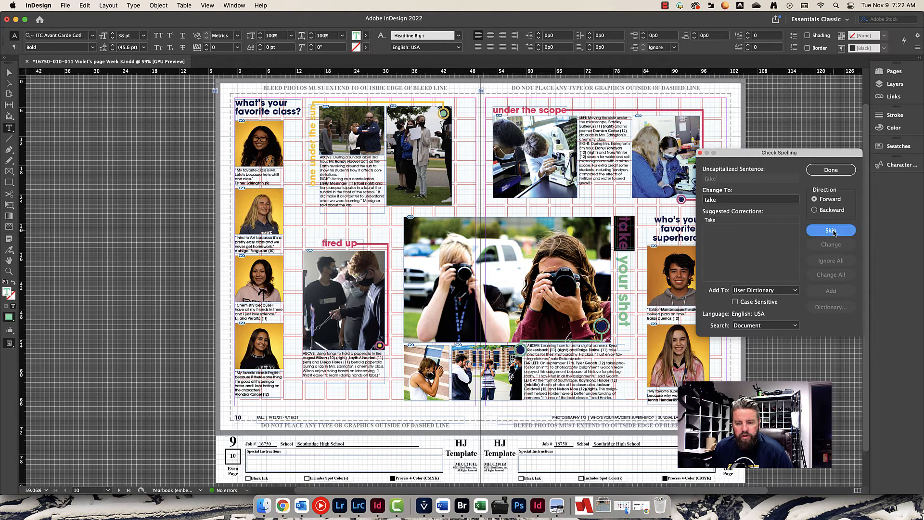
{"action": "left_click", "coordinate": [833, 232]}
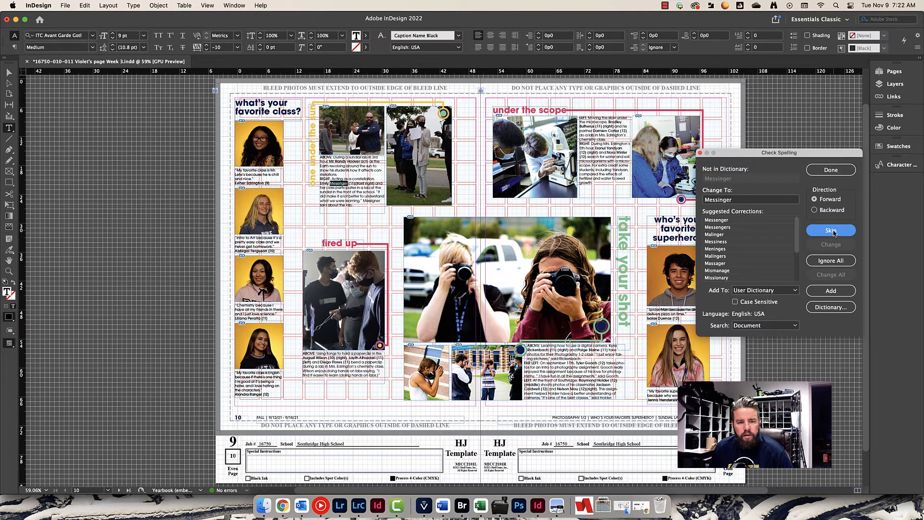
{"action": "left_click", "coordinate": [827, 261]}
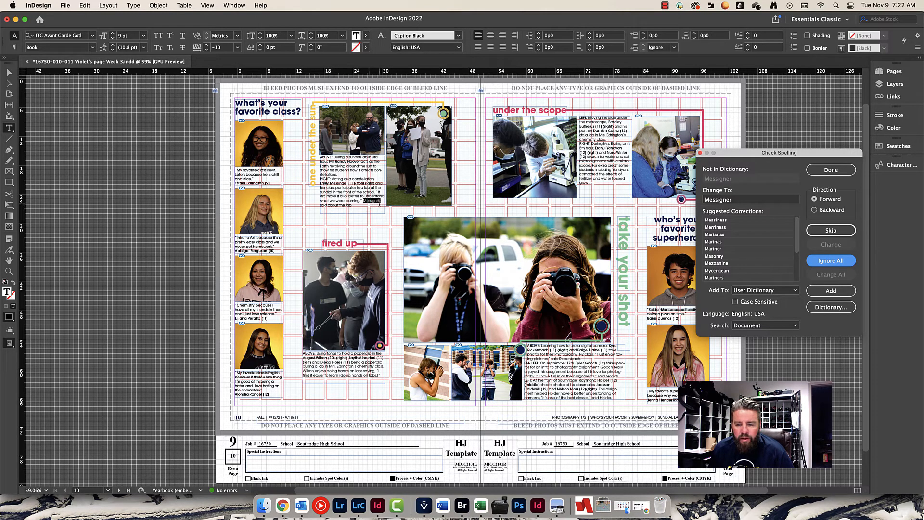
{"action": "left_click", "coordinate": [833, 232]}
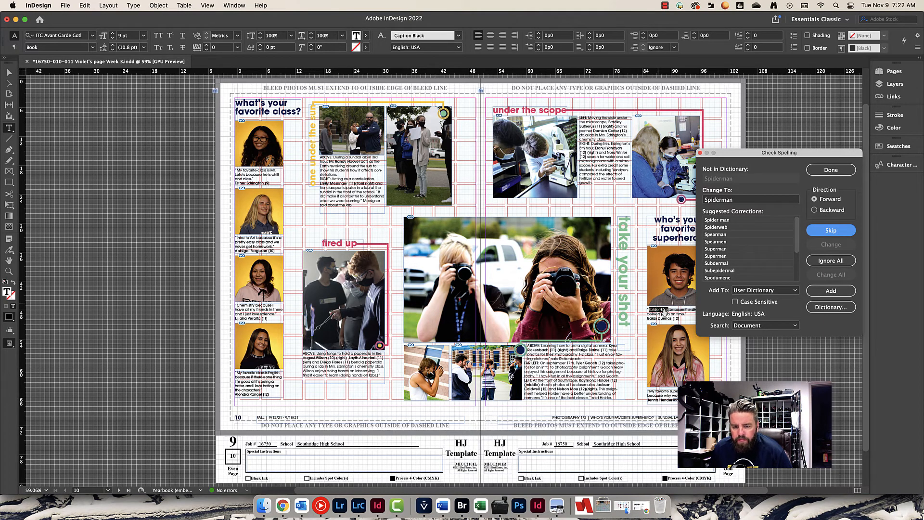
Step: Pull the duplicate "Spiderman" quote frame off the corrected "Spider-Man" caption under the first superhero portrait and delete the duplicate
{"action": "key", "text": "super+1"}
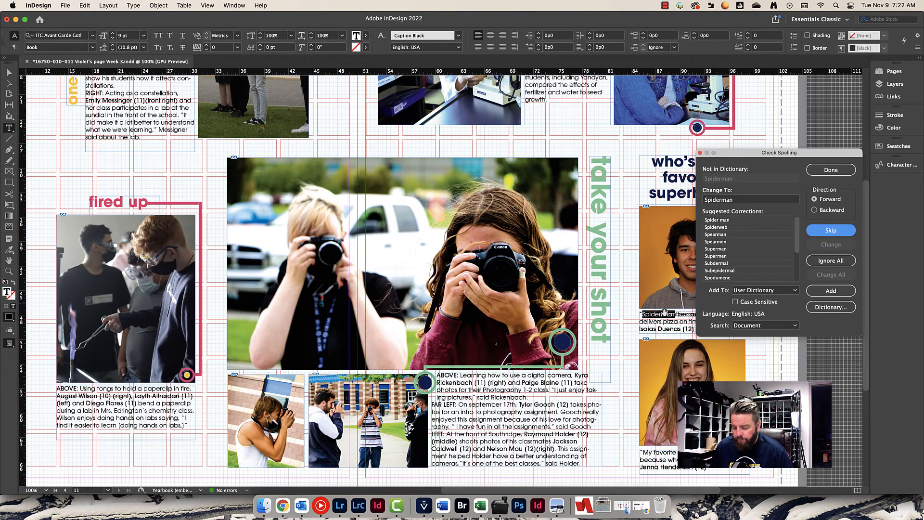
{"action": "scroll", "coordinate": [665, 313], "scroll_direction": "up", "scroll_amount": 6}
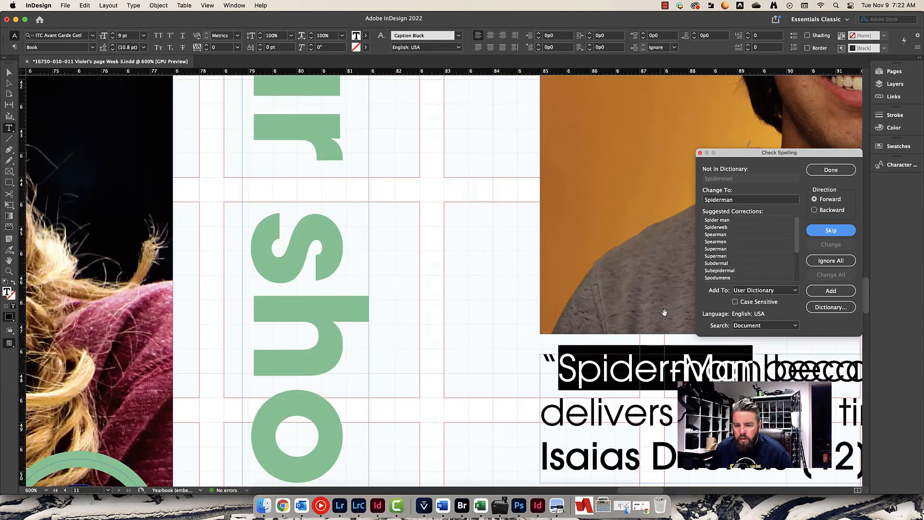
{"action": "scroll", "coordinate": [665, 313], "scroll_direction": "up", "scroll_amount": 8}
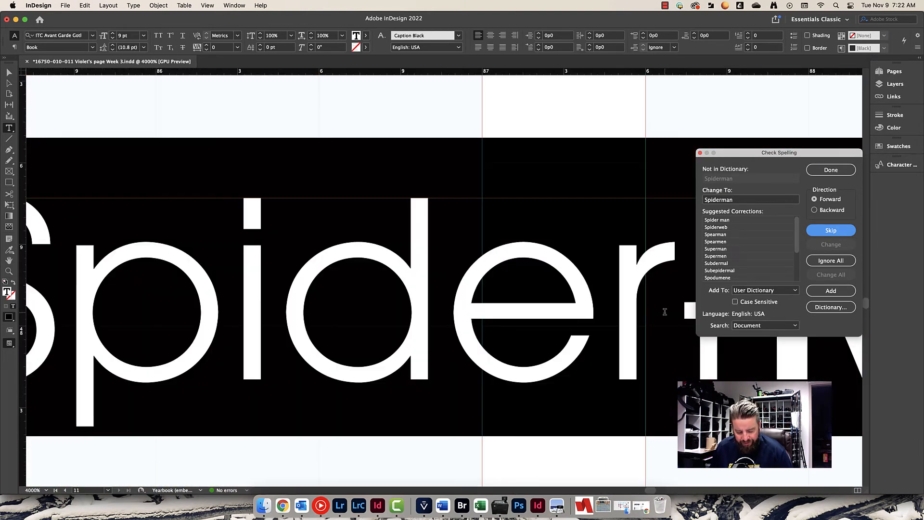
{"action": "scroll", "coordinate": [665, 312], "scroll_direction": "down", "scroll_amount": 6}
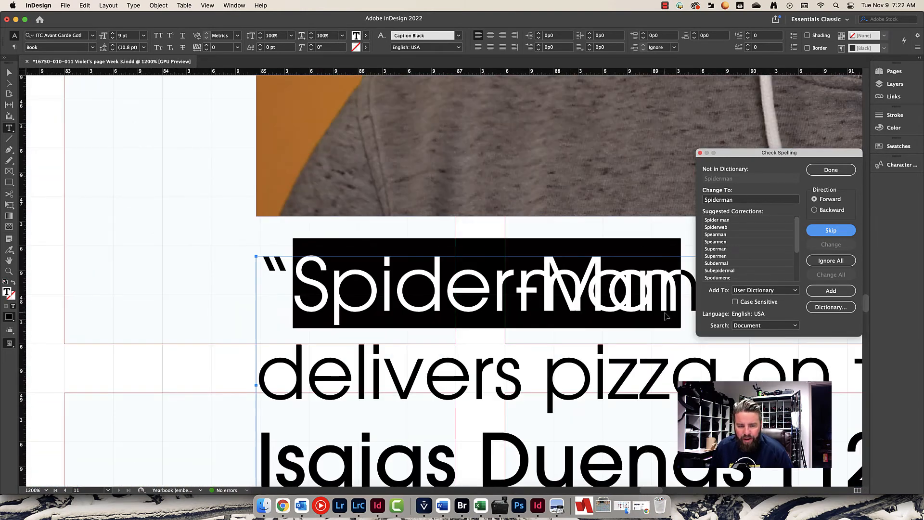
{"action": "scroll", "coordinate": [665, 316], "scroll_direction": "down", "scroll_amount": 4}
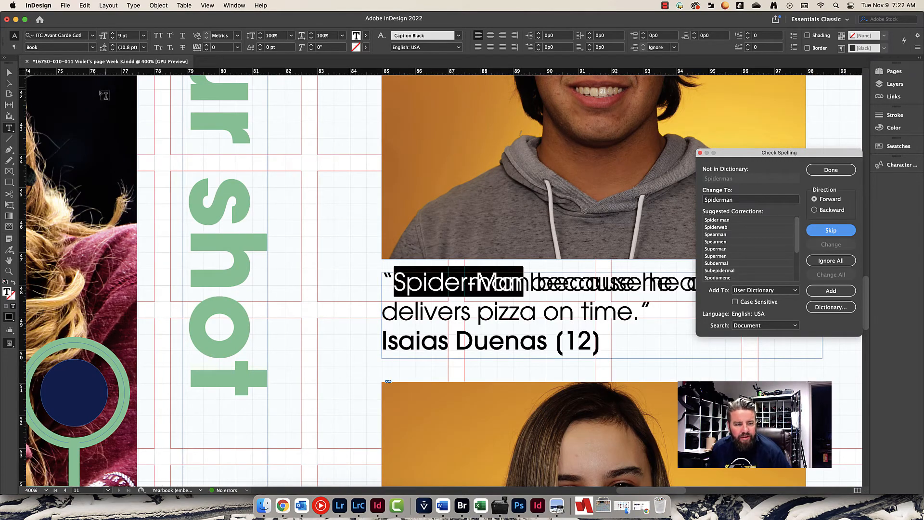
{"action": "left_click", "coordinate": [11, 72]}
{"action": "left_click_drag", "start_coordinate": [474, 349], "coordinate": [435, 365]}
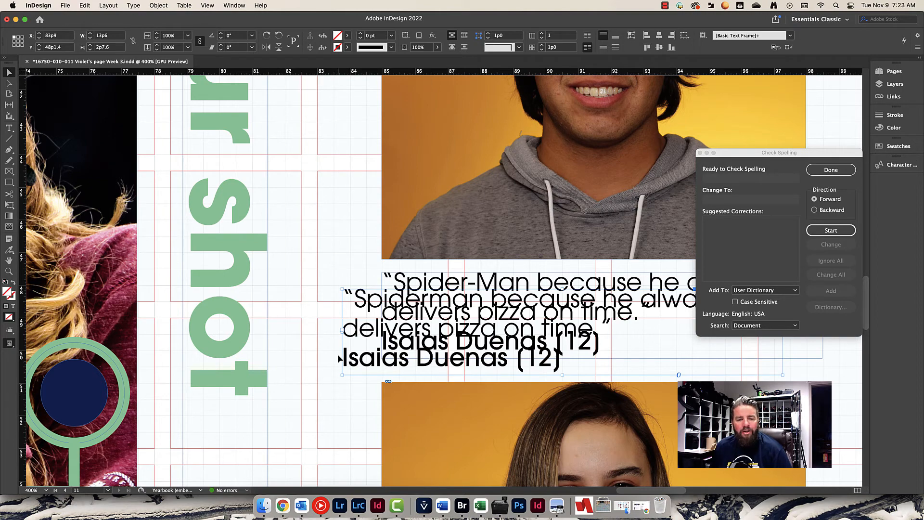
{"action": "left_click_drag", "start_coordinate": [365, 366], "coordinate": [327, 384]}
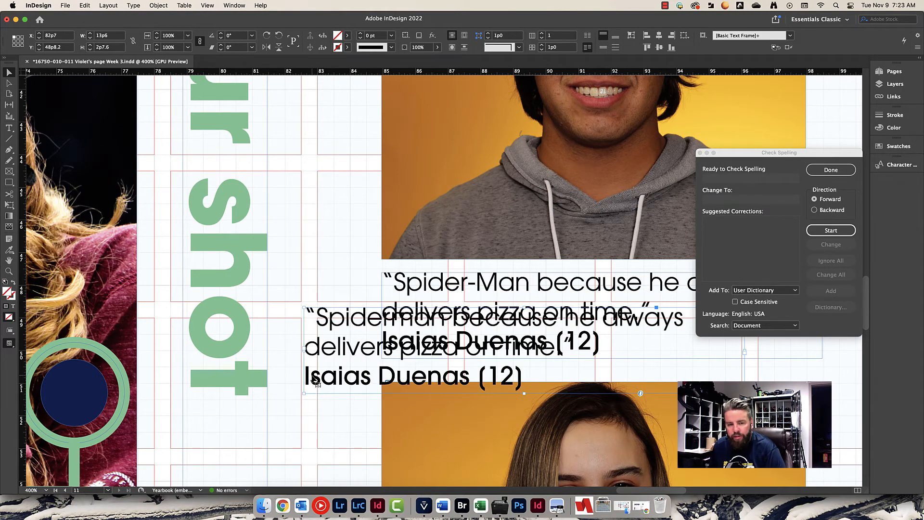
{"action": "key", "text": "Delete"}
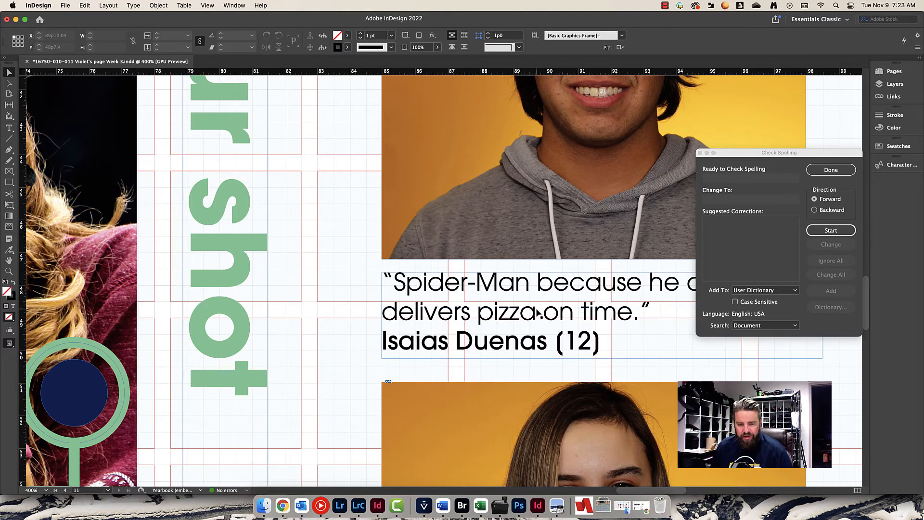
Step: Inspect the remaining "Spider-Man" caption below the portrait and end the spelling check
{"action": "scroll", "coordinate": [551, 313], "scroll_direction": "up", "scroll_amount": 3}
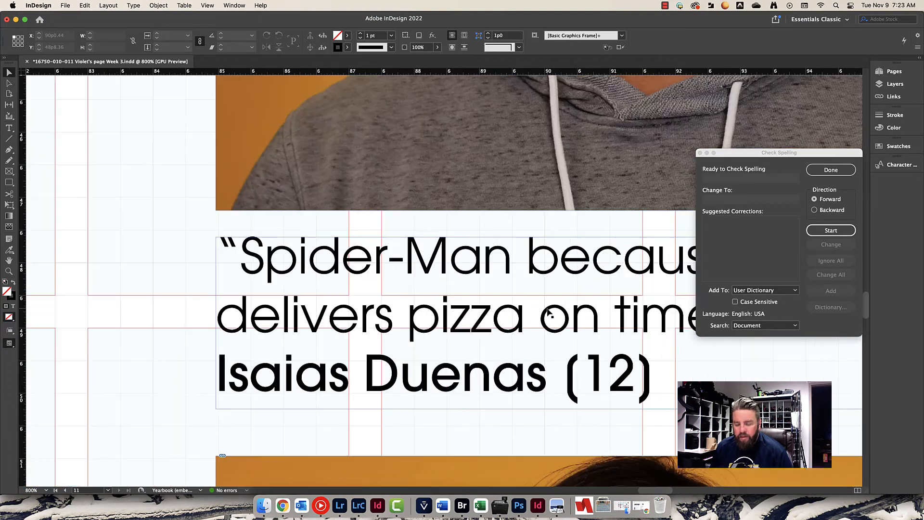
{"action": "scroll", "coordinate": [550, 312], "scroll_direction": "down", "scroll_amount": 6}
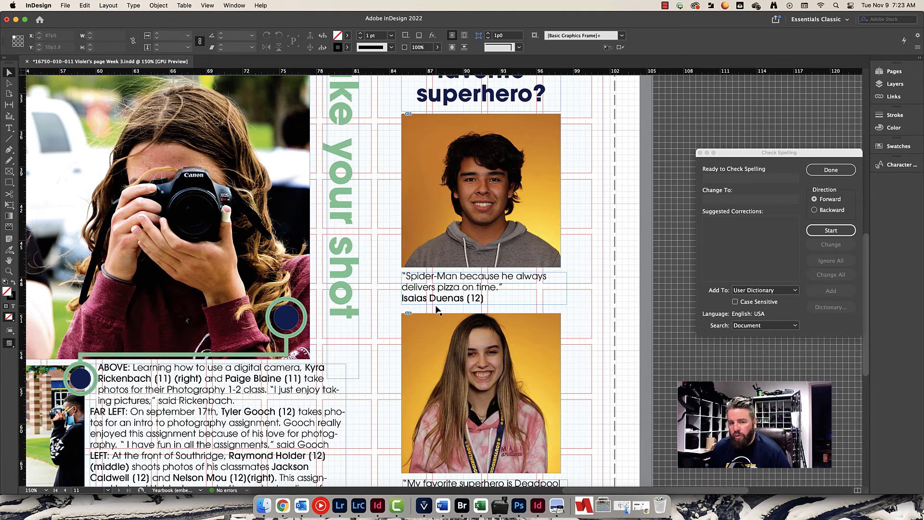
{"action": "left_click", "coordinate": [832, 171]}
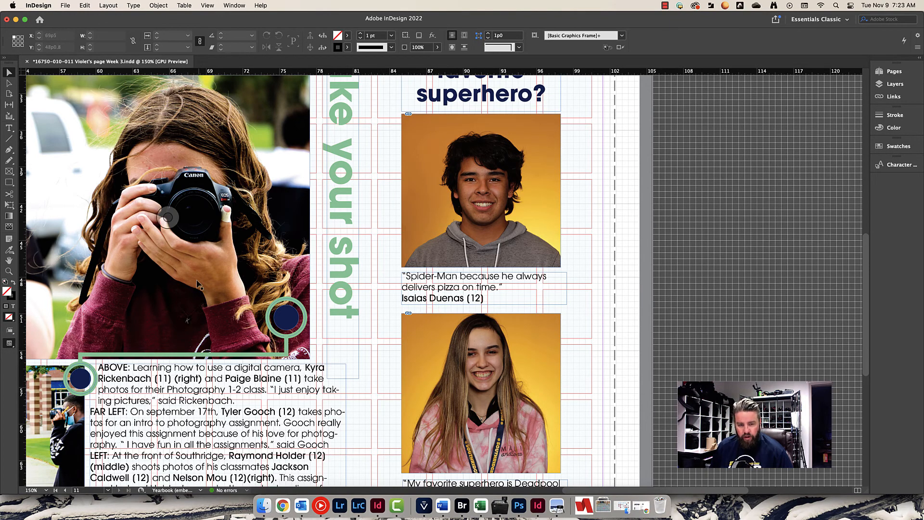
{"action": "scroll", "coordinate": [255, 284], "scroll_direction": "up", "scroll_amount": 10}
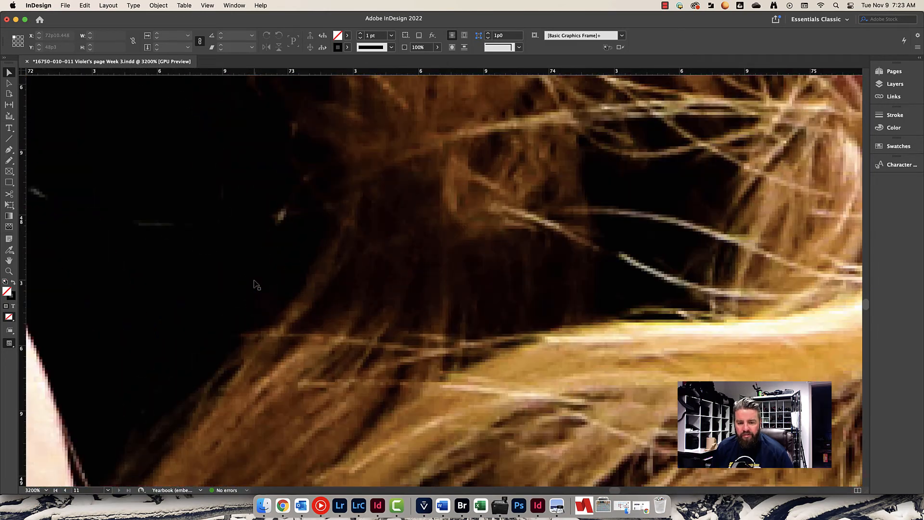
{"action": "scroll", "coordinate": [255, 285], "scroll_direction": "down", "scroll_amount": 10}
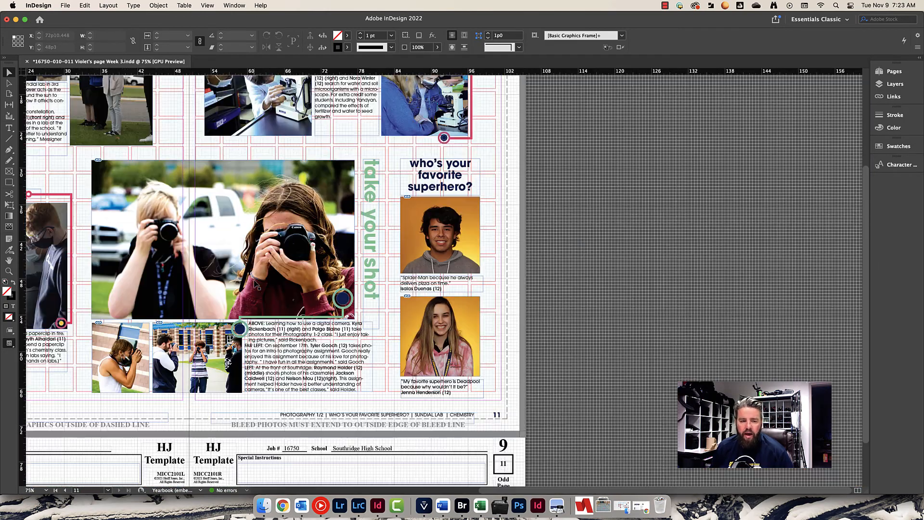
{"action": "scroll", "coordinate": [320, 331], "scroll_direction": "down", "scroll_amount": 1}
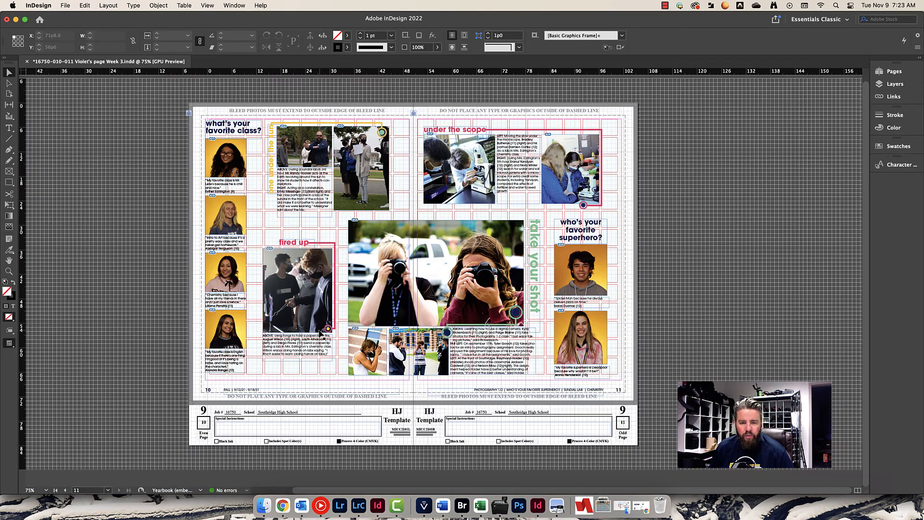
{"action": "scroll", "coordinate": [319, 332], "scroll_direction": "down", "scroll_amount": 4}
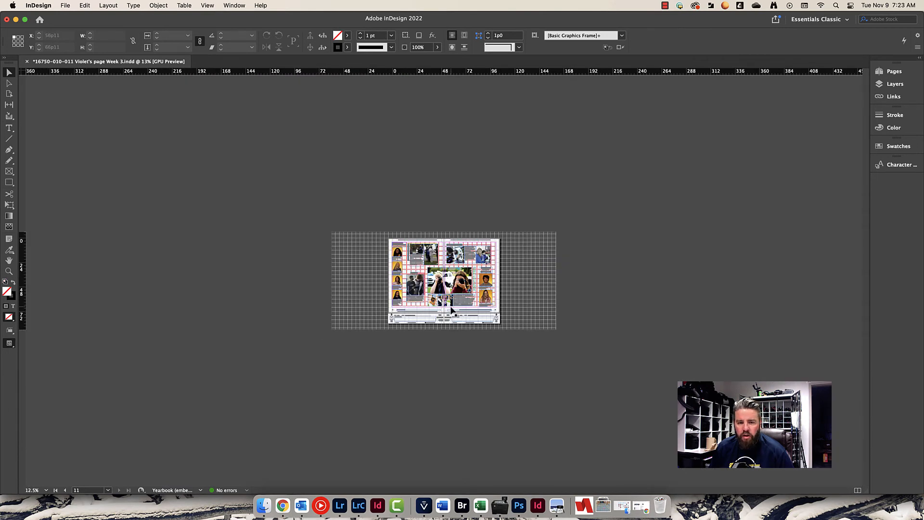
{"action": "scroll", "coordinate": [452, 309], "scroll_direction": "up", "scroll_amount": 8}
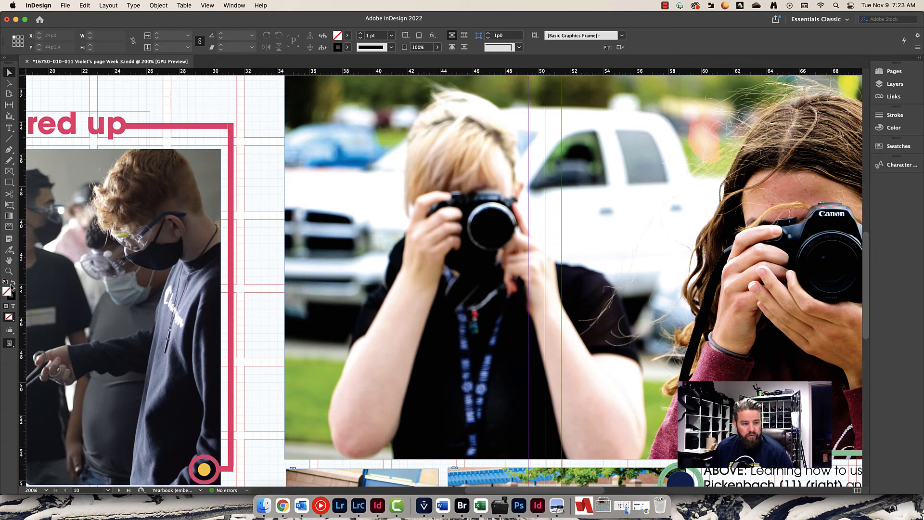
Step: Fit the spread in view, select all of its content and turn off hyphenation for the text
{"action": "double_click", "coordinate": [8, 260]}
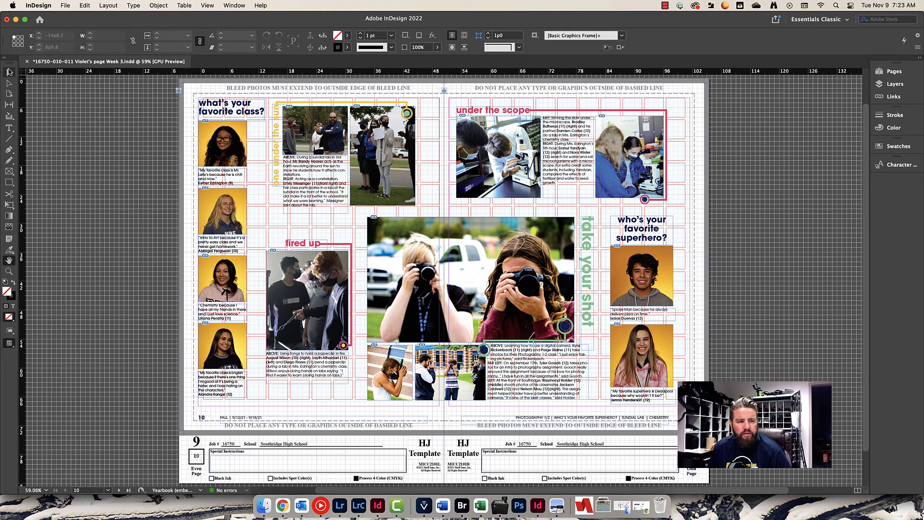
{"action": "left_click", "coordinate": [9, 72]}
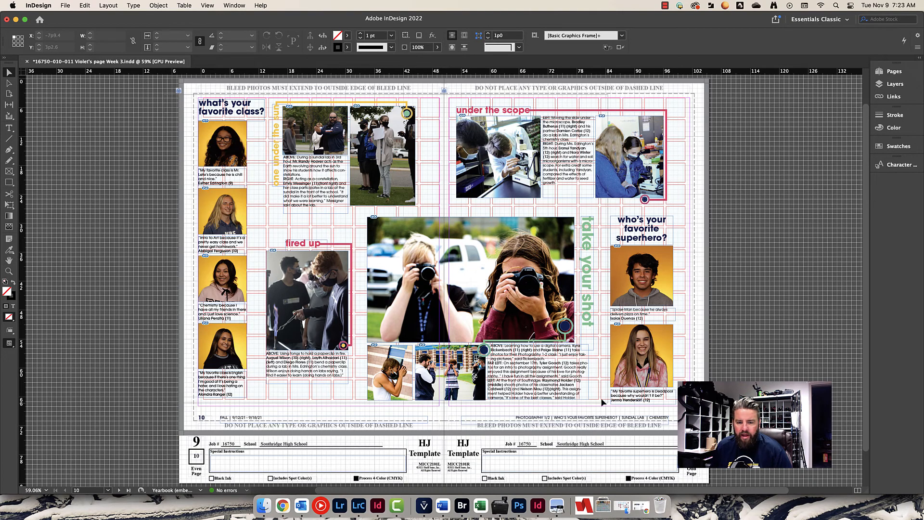
{"action": "left_click_drag", "start_coordinate": [601, 399], "coordinate": [704, 405]}
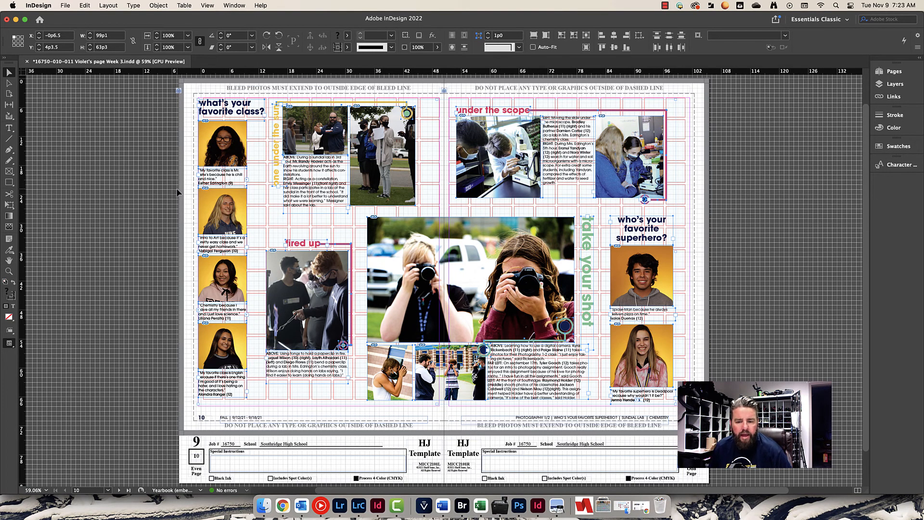
{"action": "left_click", "coordinate": [9, 128]}
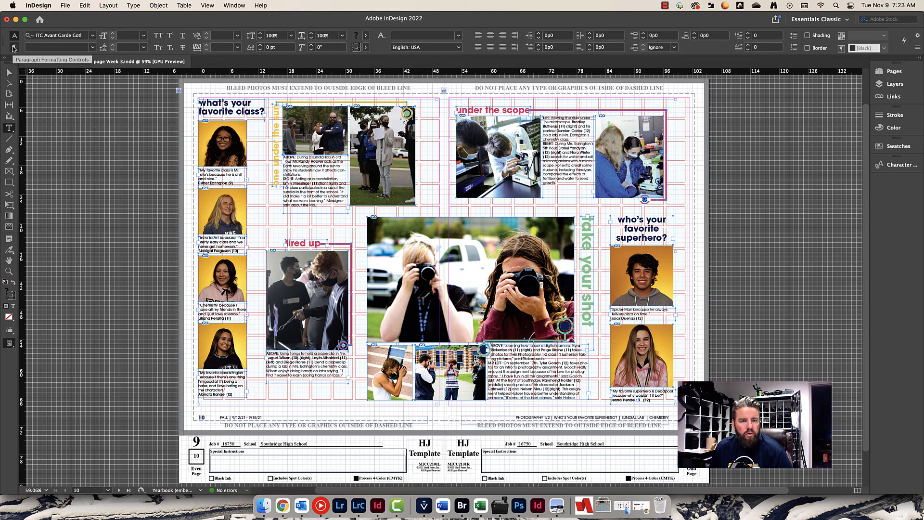
{"action": "left_click", "coordinate": [14, 47]}
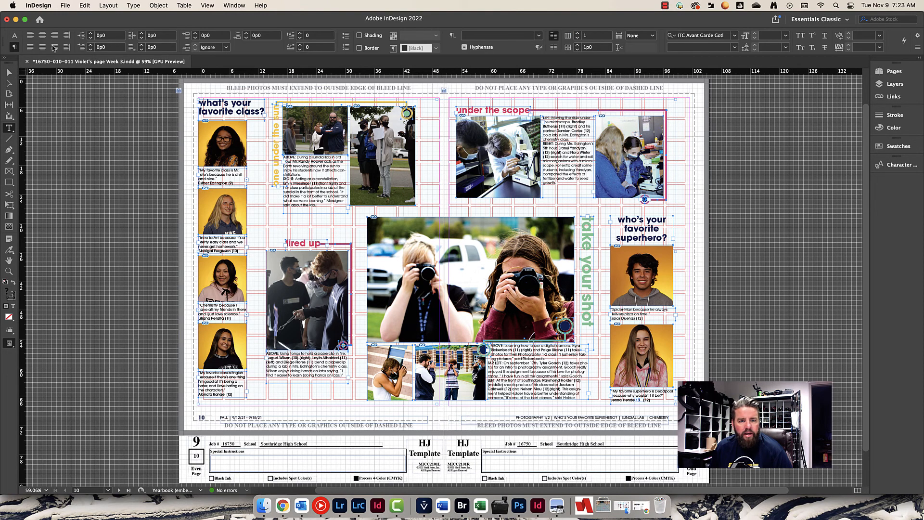
{"action": "left_click", "coordinate": [464, 47]}
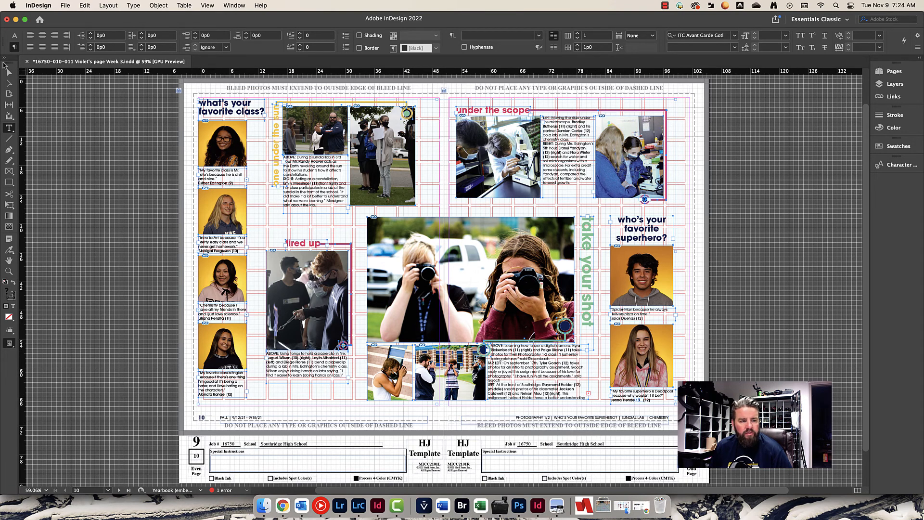
Step: Enlarge the "take your shot" caption frame to about 21p6 wide by 12p5 high and preview the spread without guides or frame edges
{"action": "left_click", "coordinate": [9, 72]}
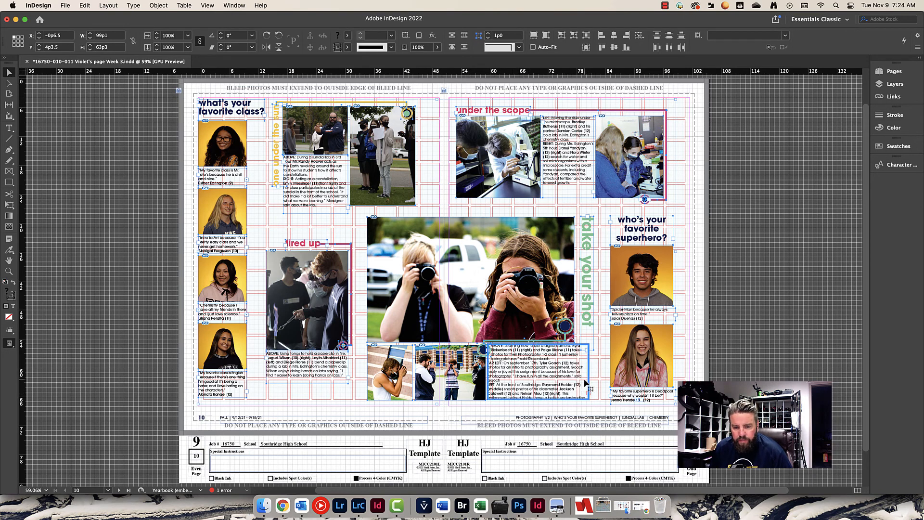
{"action": "left_click", "coordinate": [585, 380]}
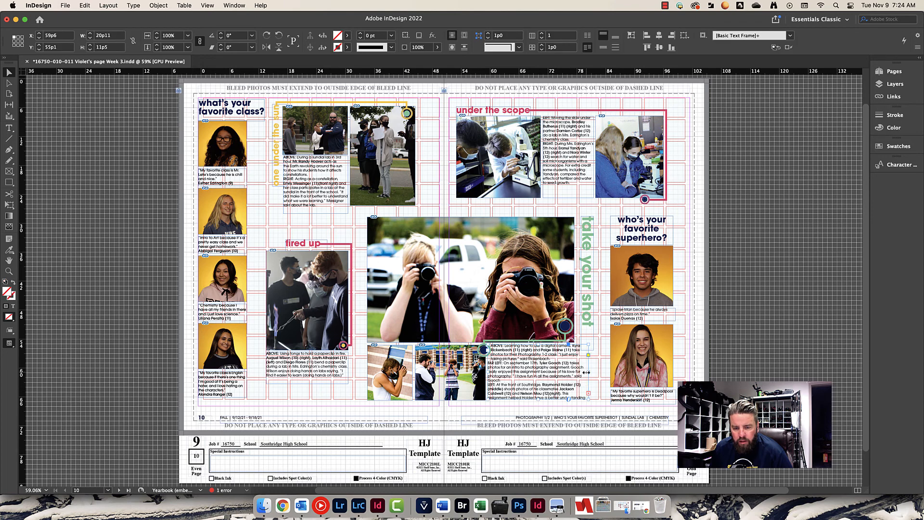
{"action": "mouse_move", "coordinate": [588, 371]}
{"action": "left_mouse_down"}
{"action": "mouse_move", "coordinate": [626, 372]}
{"action": "mouse_move", "coordinate": [592, 372]}
{"action": "left_mouse_up"}
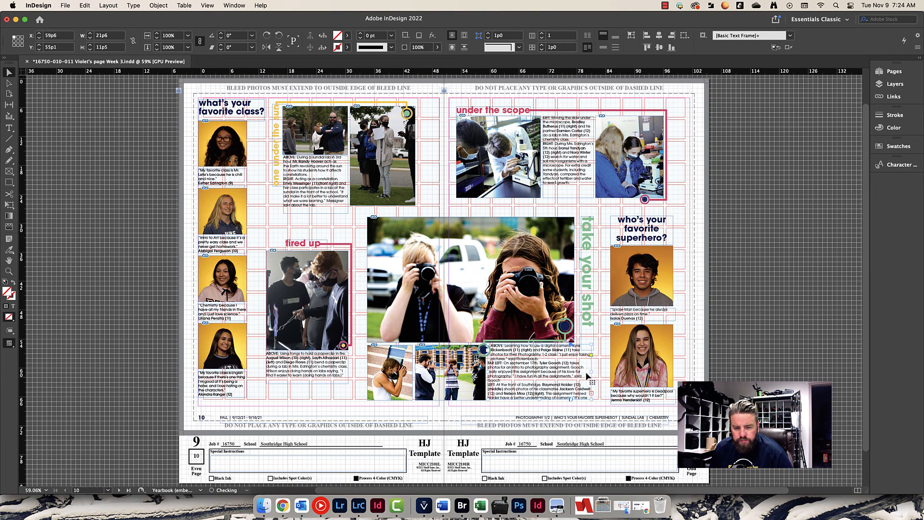
{"action": "left_click_drag", "start_coordinate": [542, 398], "coordinate": [539, 406]}
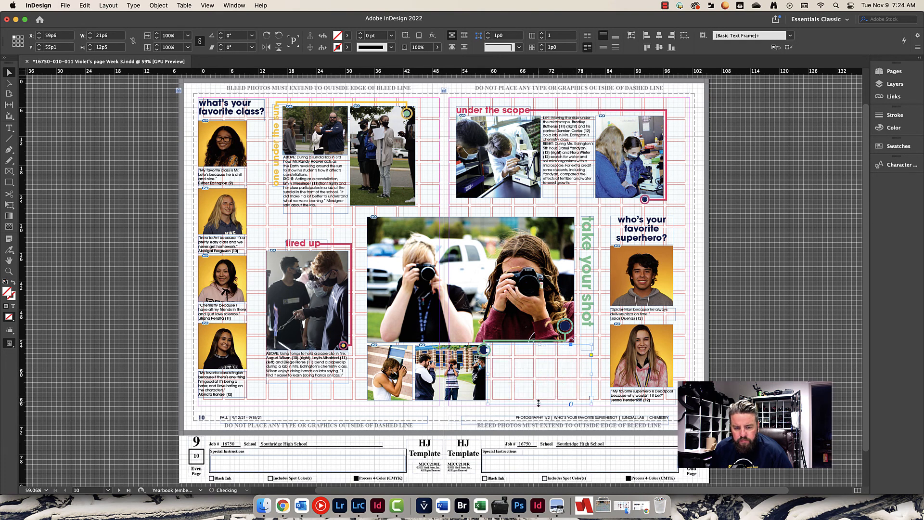
{"action": "left_click", "coordinate": [543, 415]}
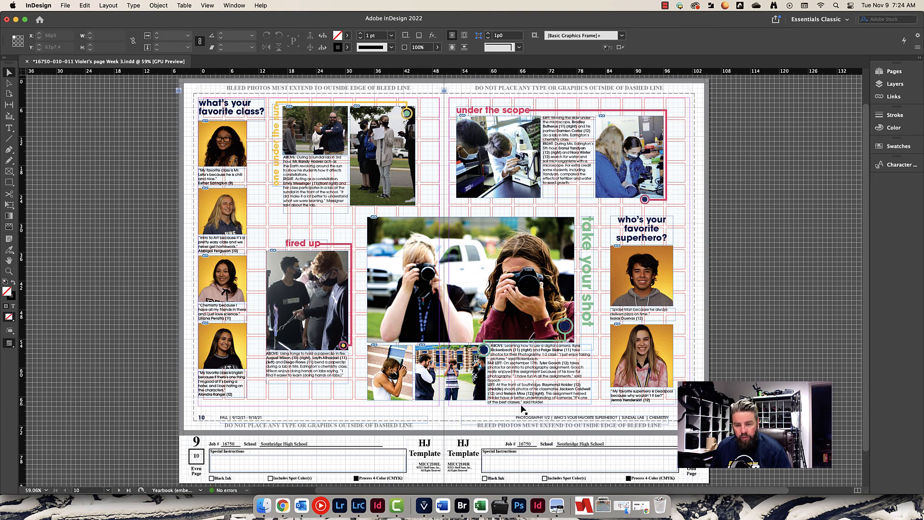
{"action": "key", "text": "w"}
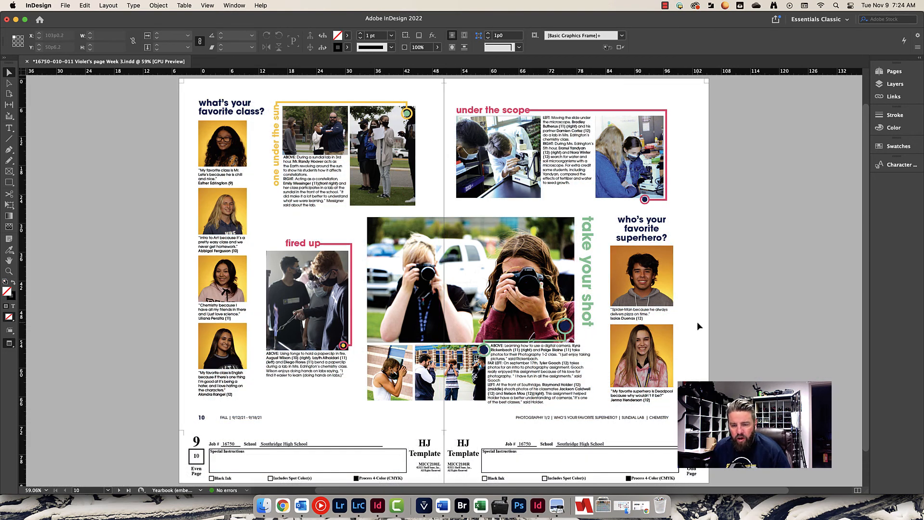